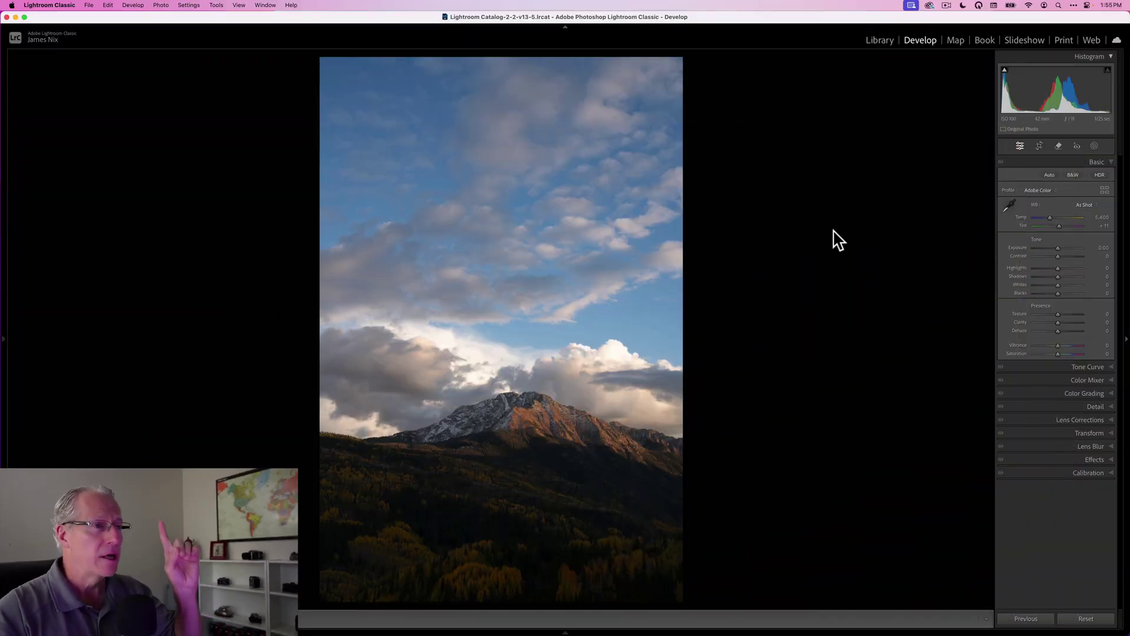
Step: Set Shadows to +100, Highlights to -15 and Contrast to +19 in the Basic panel
left_click(1030, 303)
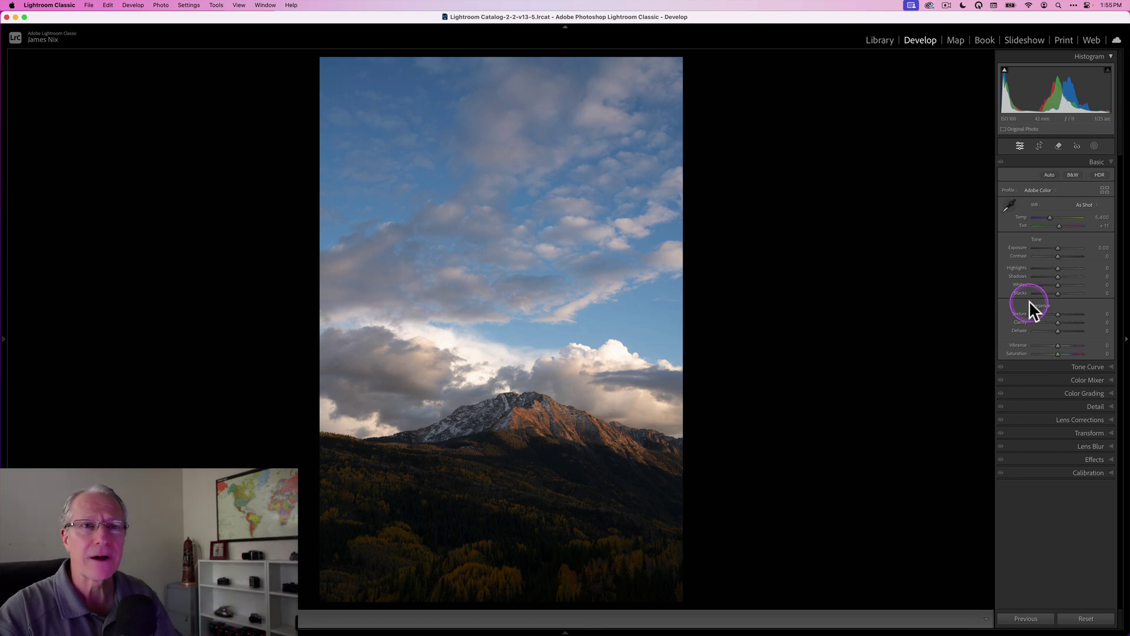
left_click_drag(1058, 274, 1095, 272)
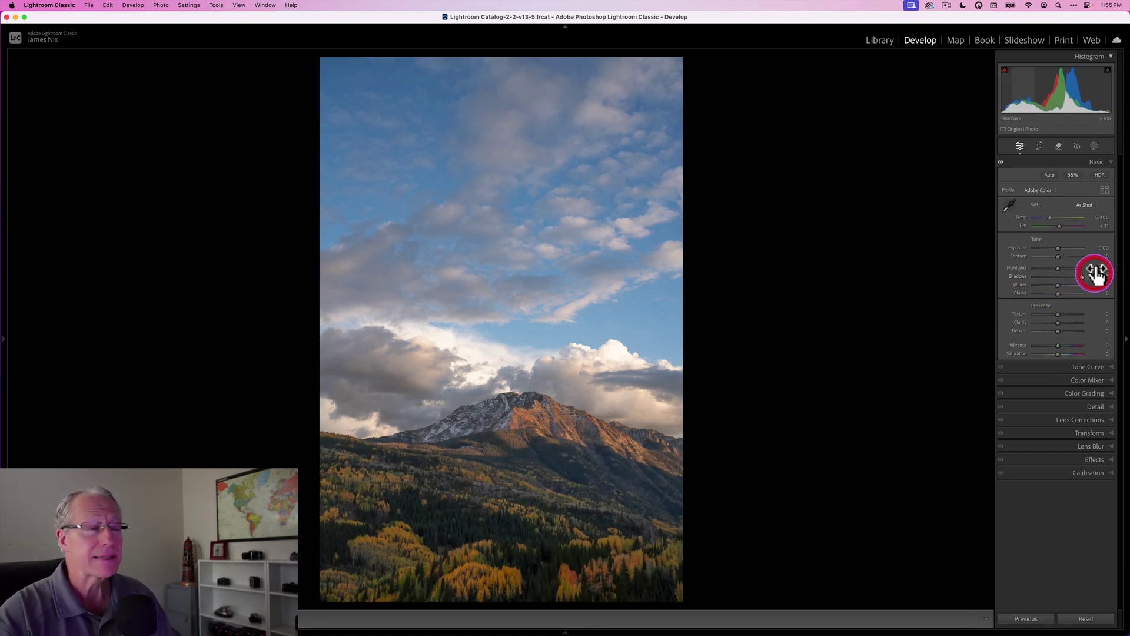
left_click_drag(1058, 266, 1061, 256)
left_click(1057, 254)
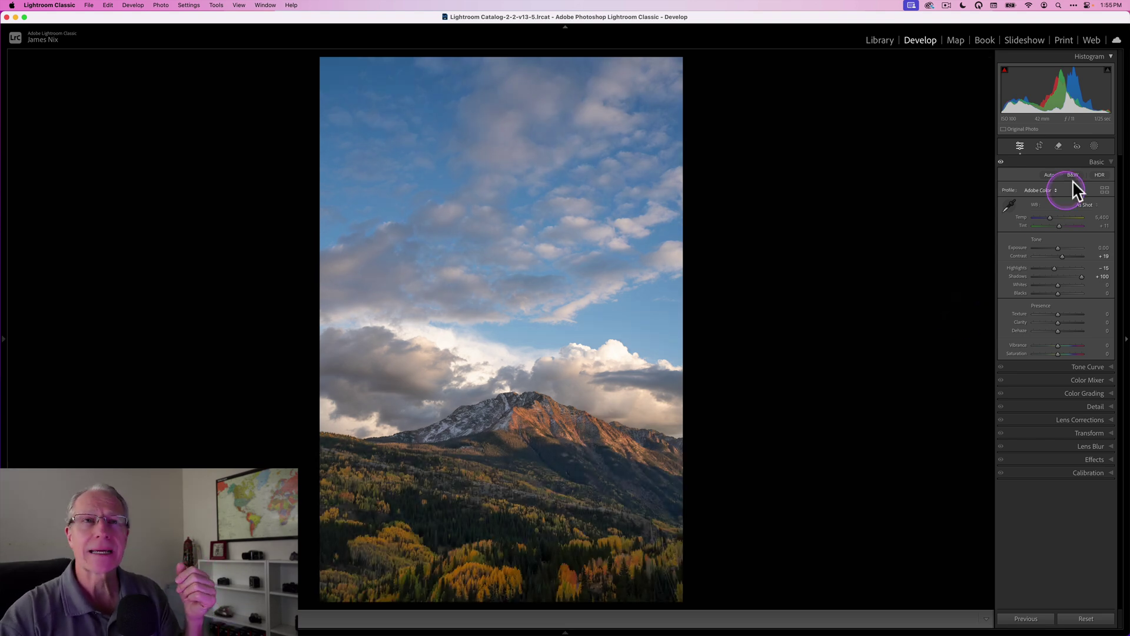
left_click(1095, 145)
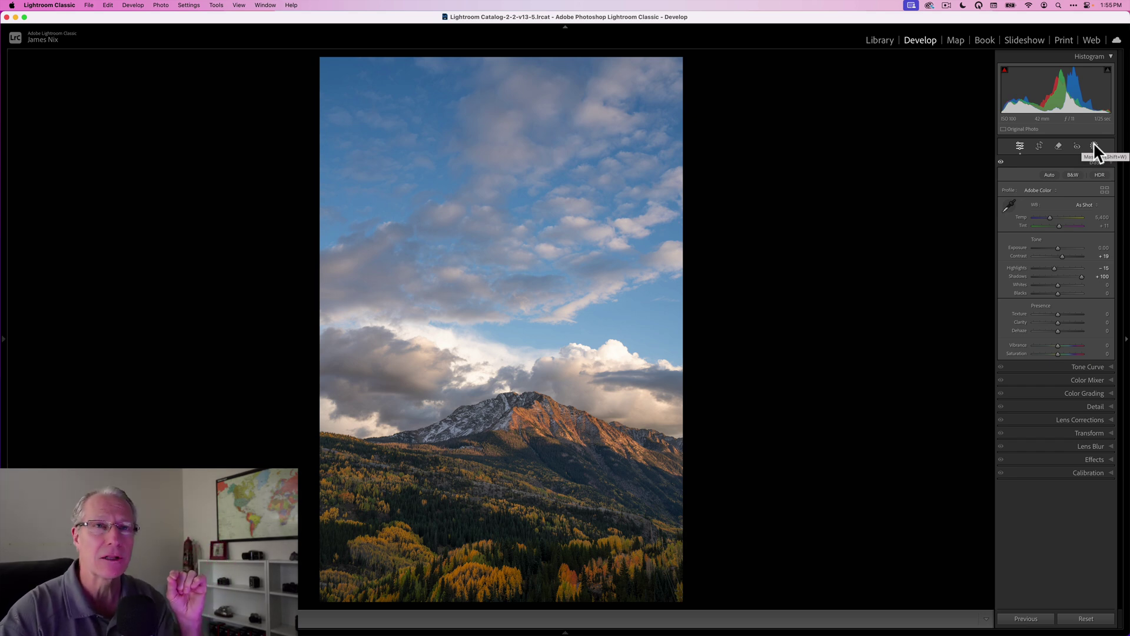
Step: Add a new Color Range mask from the Range mask options
left_click(1094, 145)
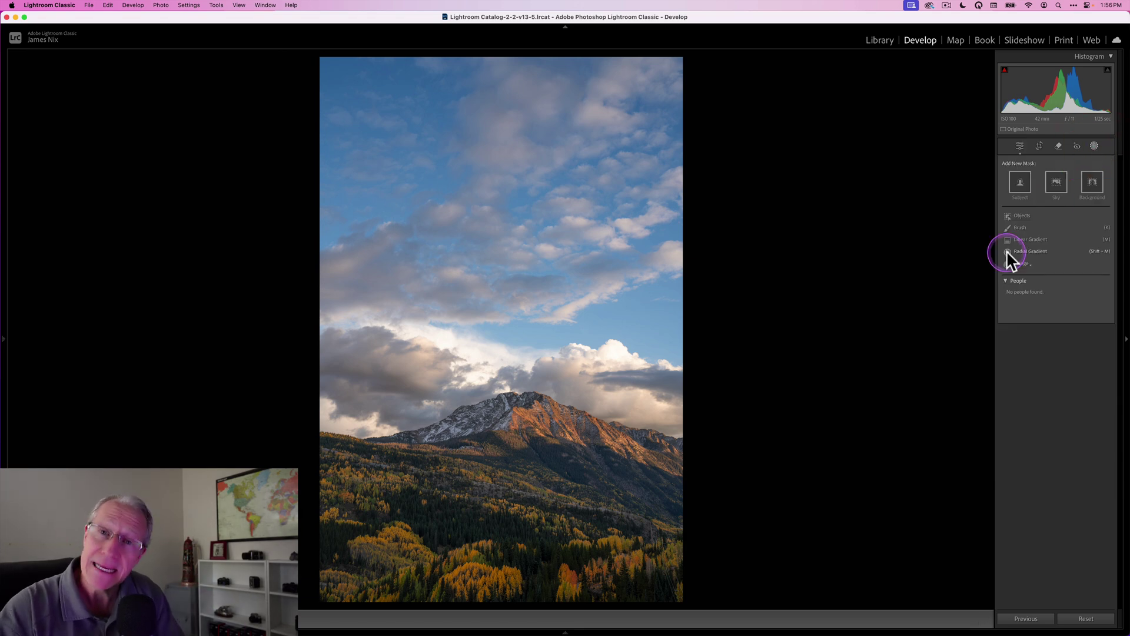
left_click(1025, 264)
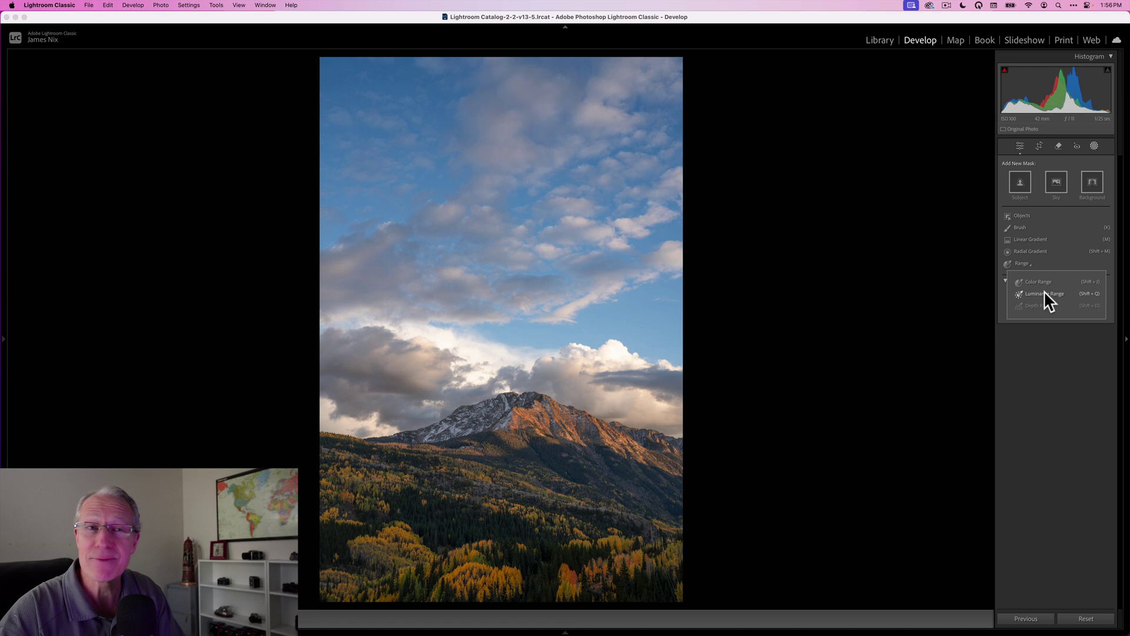
left_click(1039, 282)
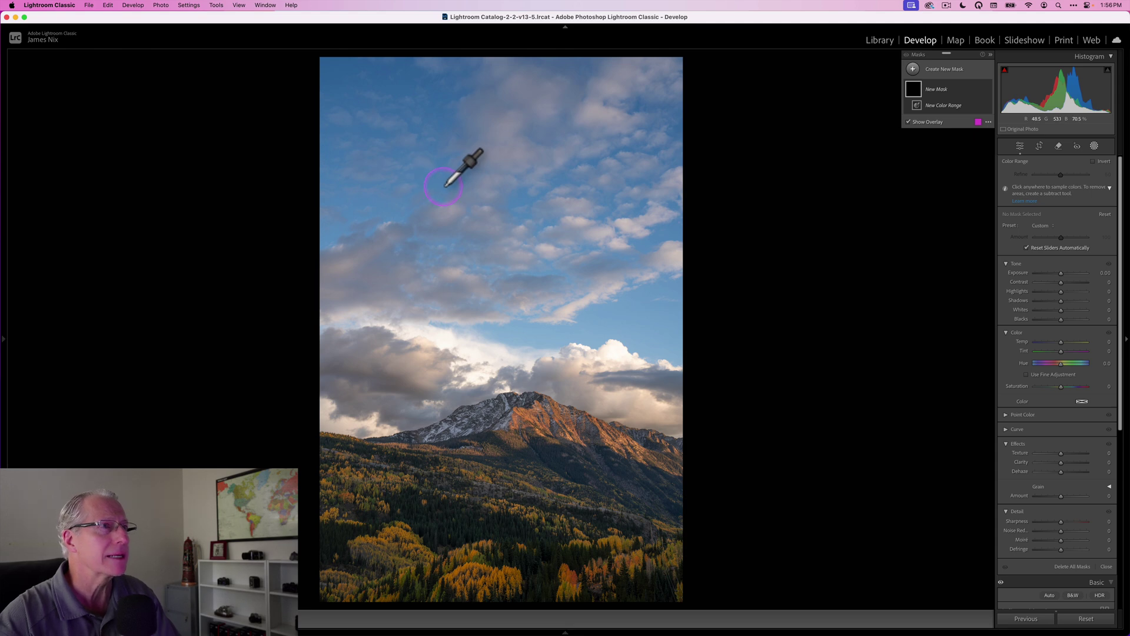
Step: Sample the blue sky with the Color Range eyedropper and settle Refine at 59
left_click(443, 186)
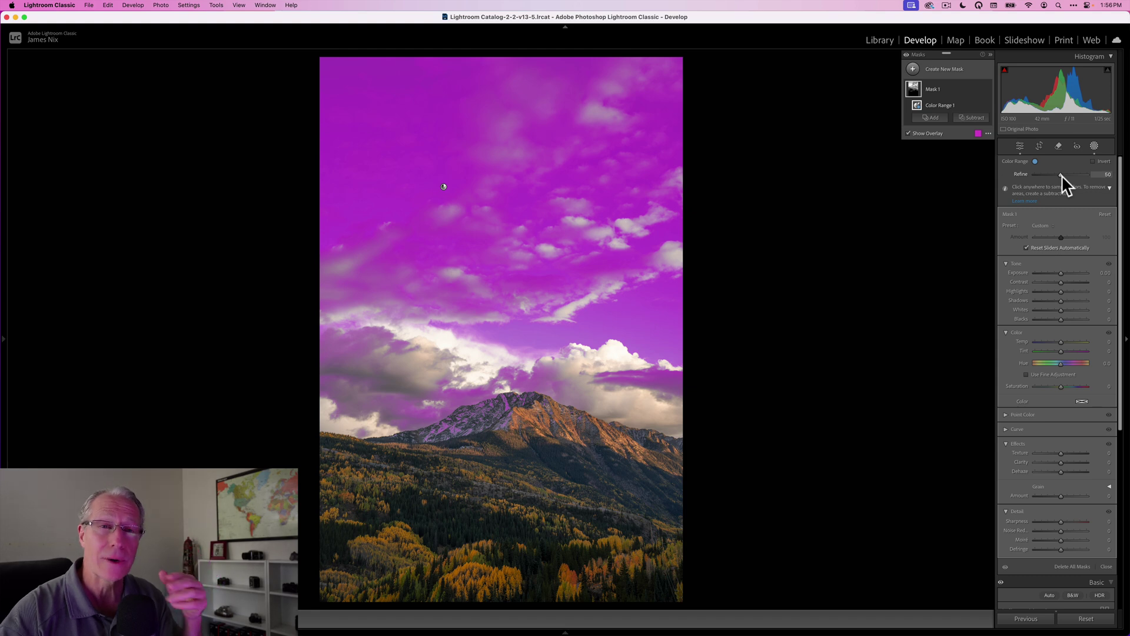
left_click(1036, 161)
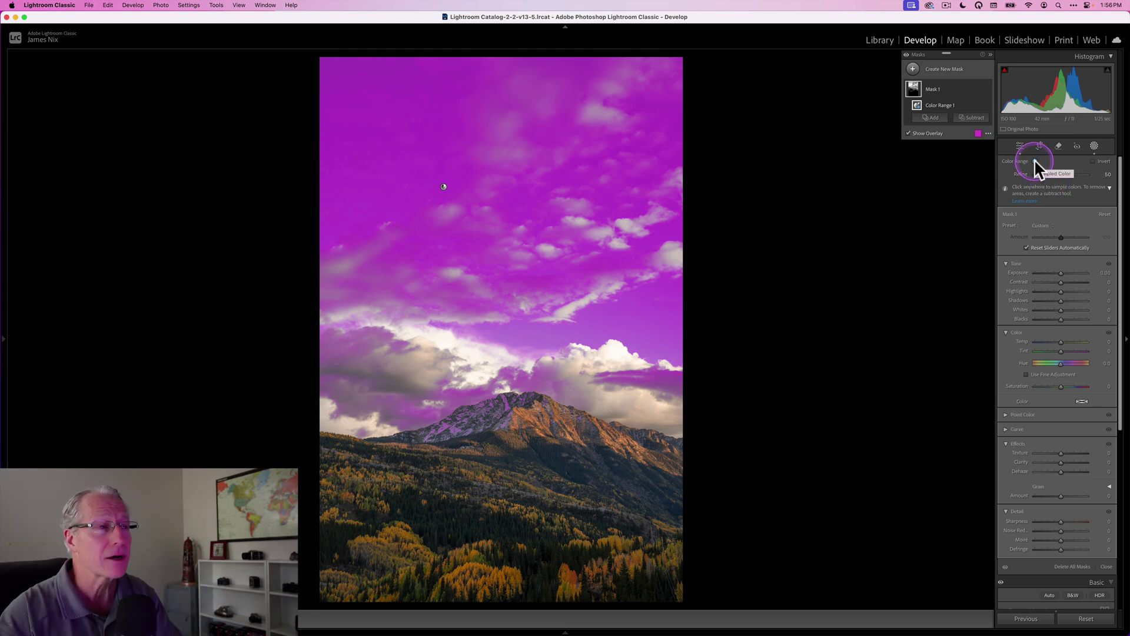
left_click(1035, 162)
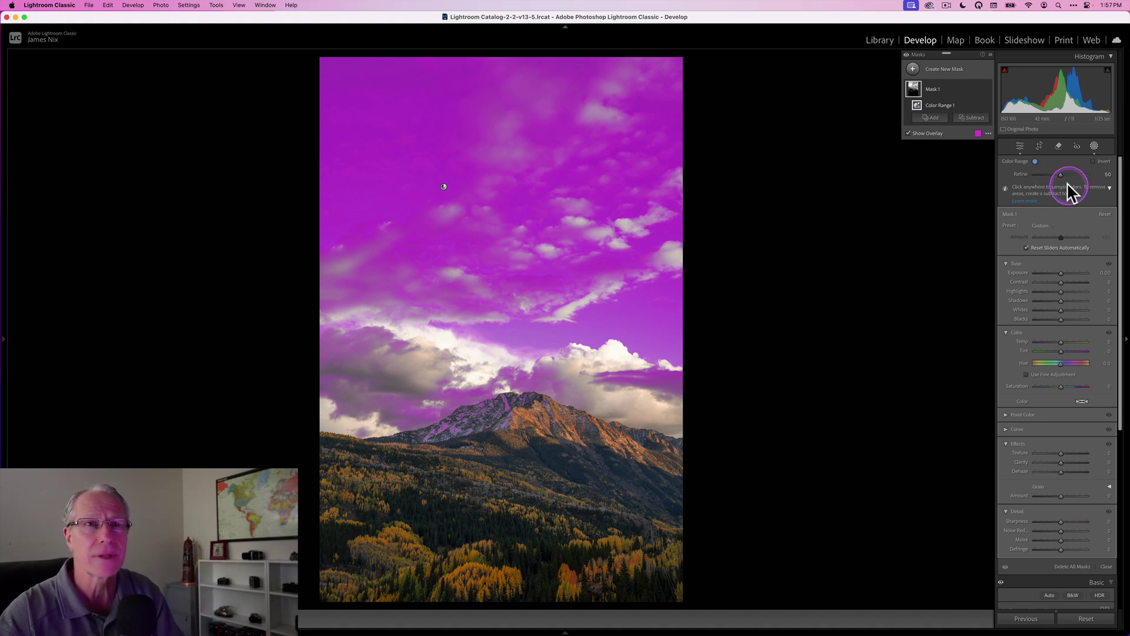
left_click(1061, 173)
left_click_drag(1061, 173, 1083, 171)
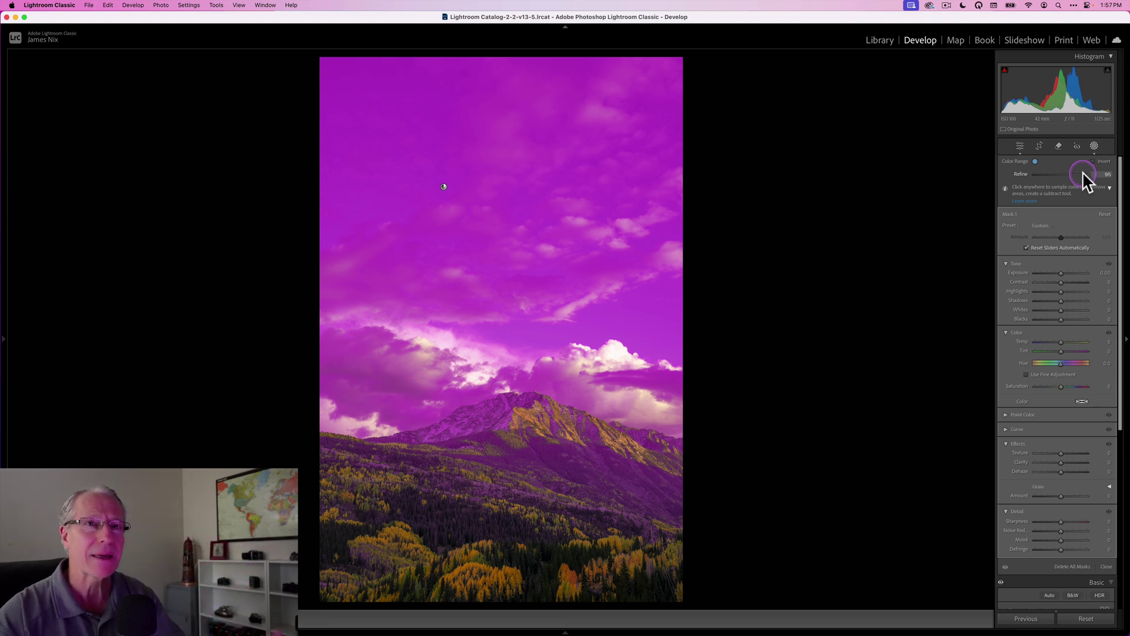
left_click_drag(1083, 171, 1045, 172)
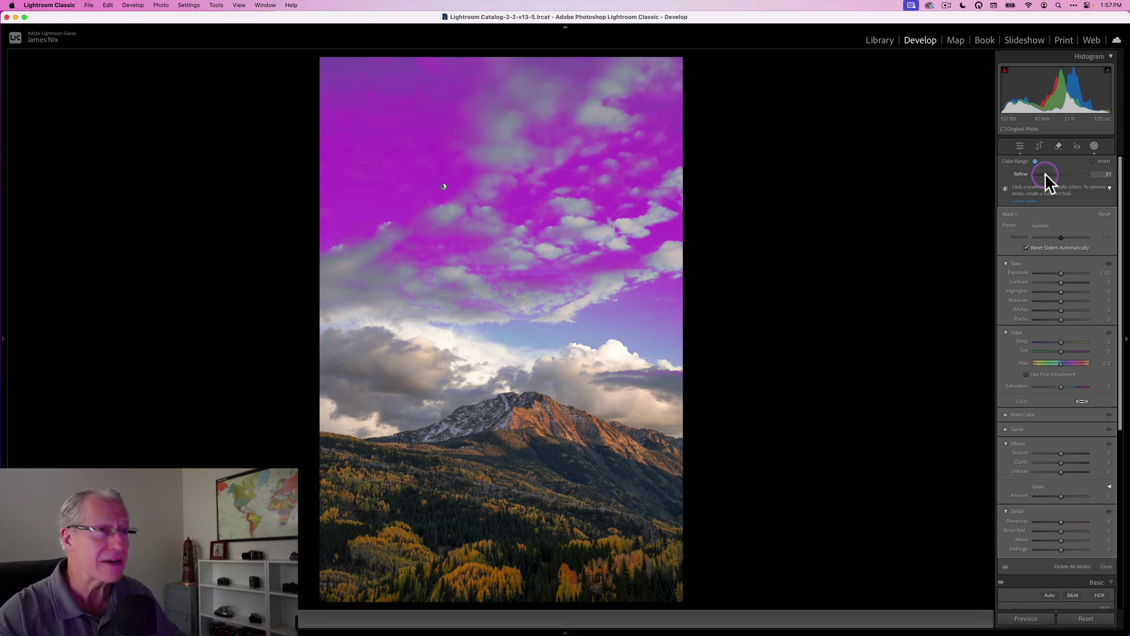
left_click_drag(1045, 172, 1059, 172)
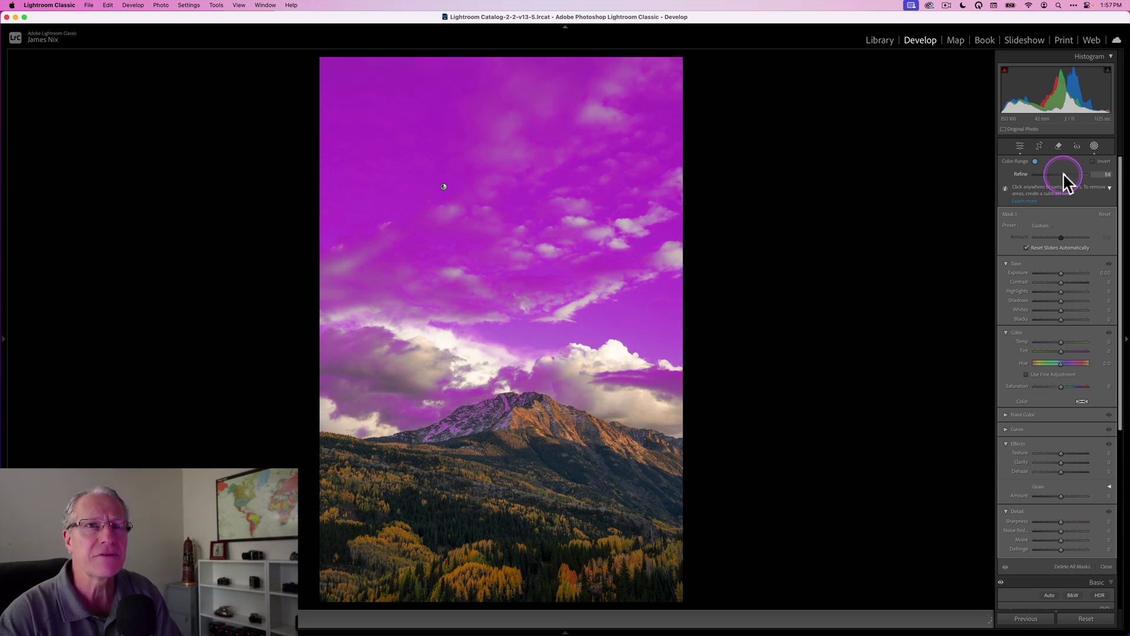
left_click_drag(1065, 172, 1065, 172)
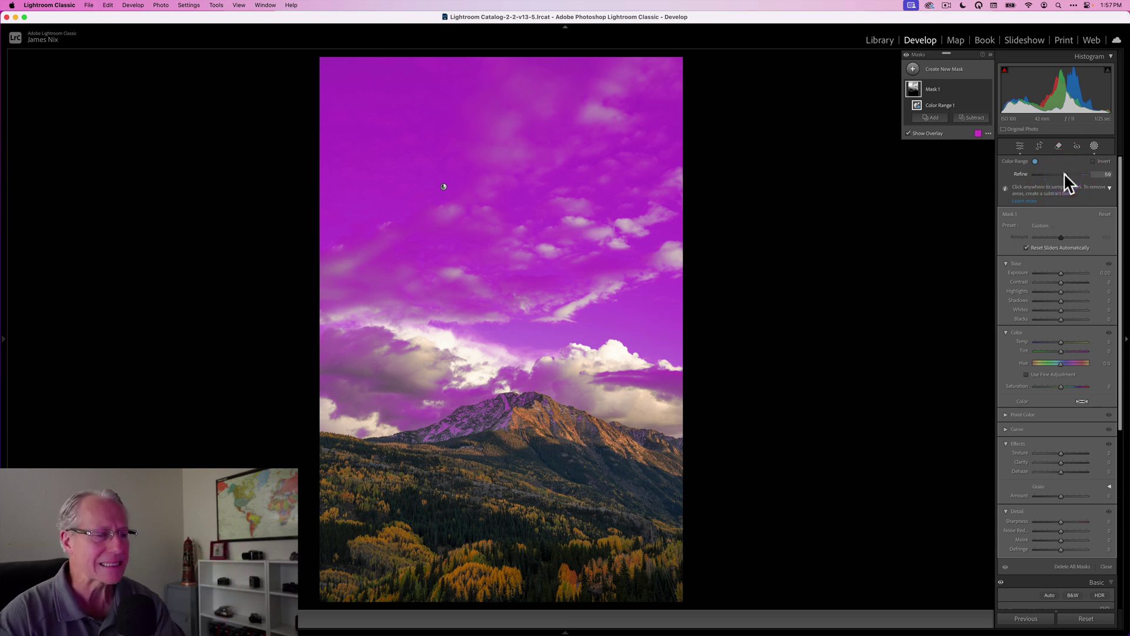
left_click(1069, 278)
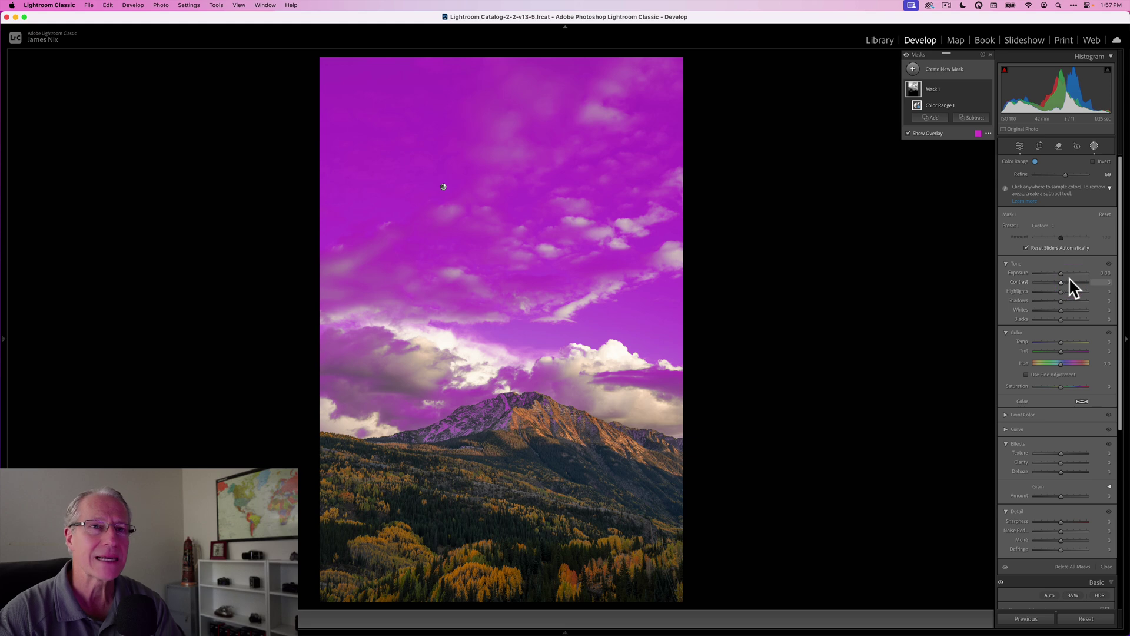
Step: Darken the sky mask to Exposure −0.29 and cool it to Temp −11
left_click(1058, 271)
left_click(1061, 272)
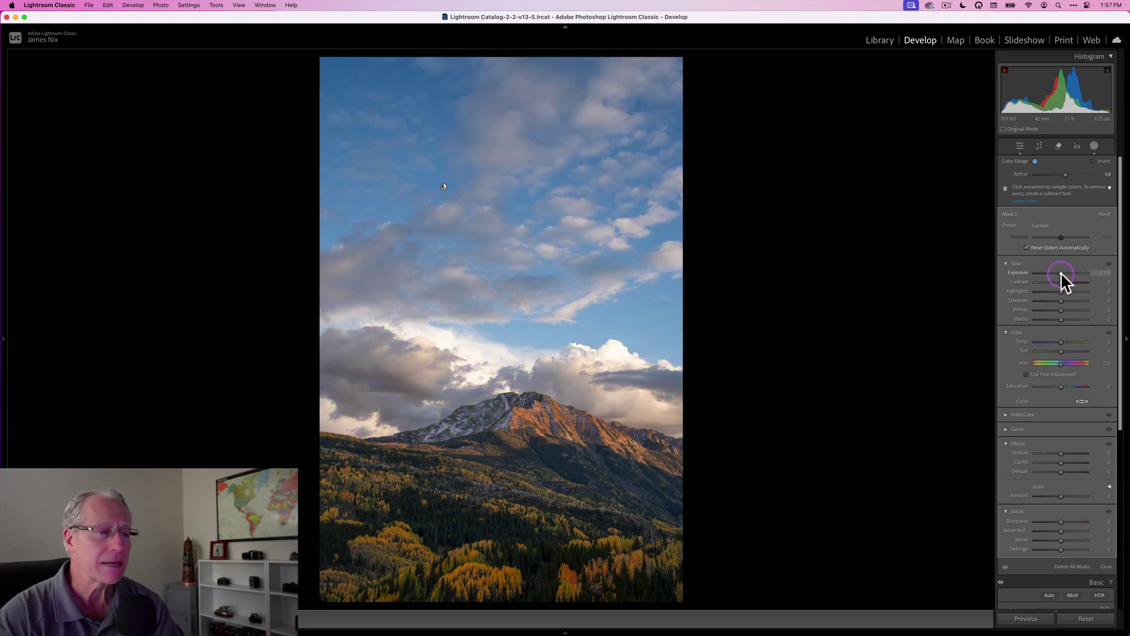
left_click_drag(1061, 272, 1057, 272)
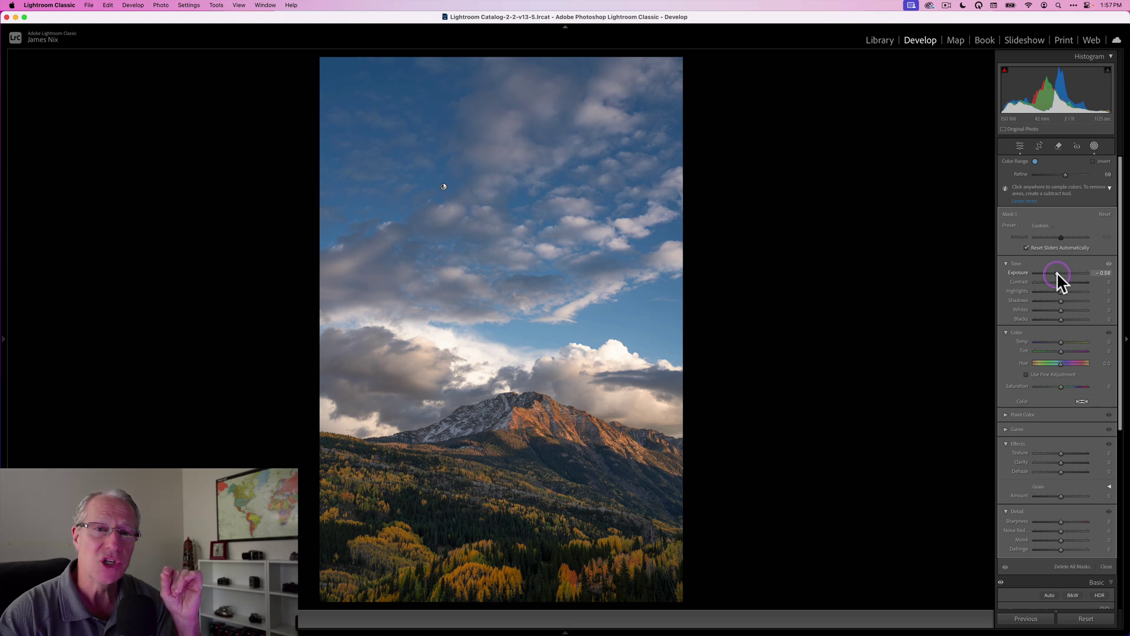
left_click_drag(1057, 272, 1045, 272)
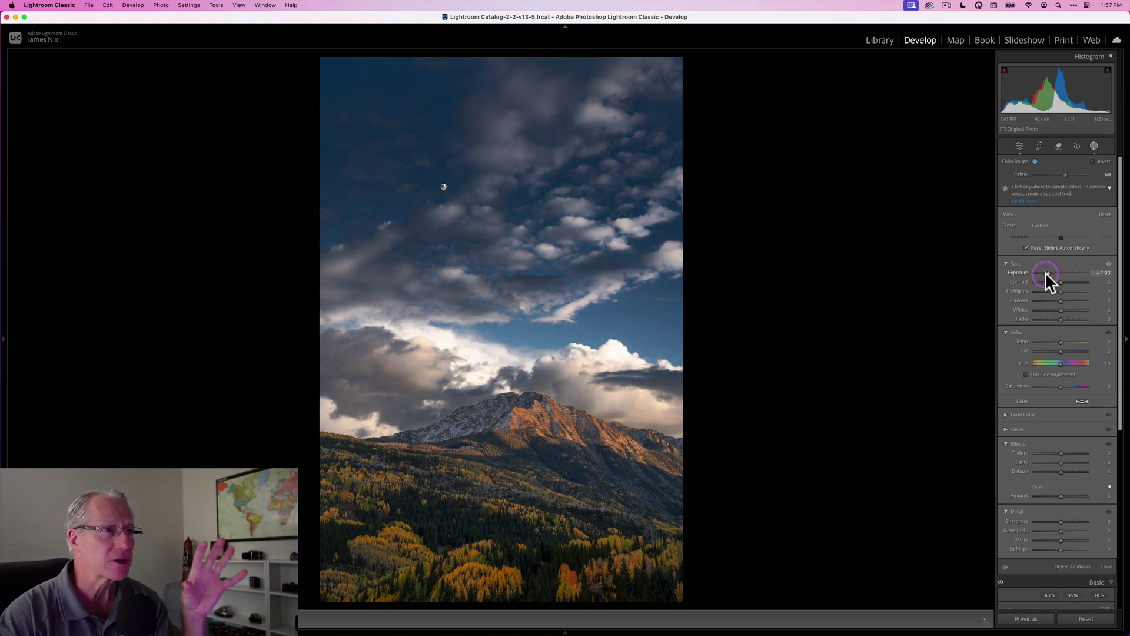
double_click(1045, 272)
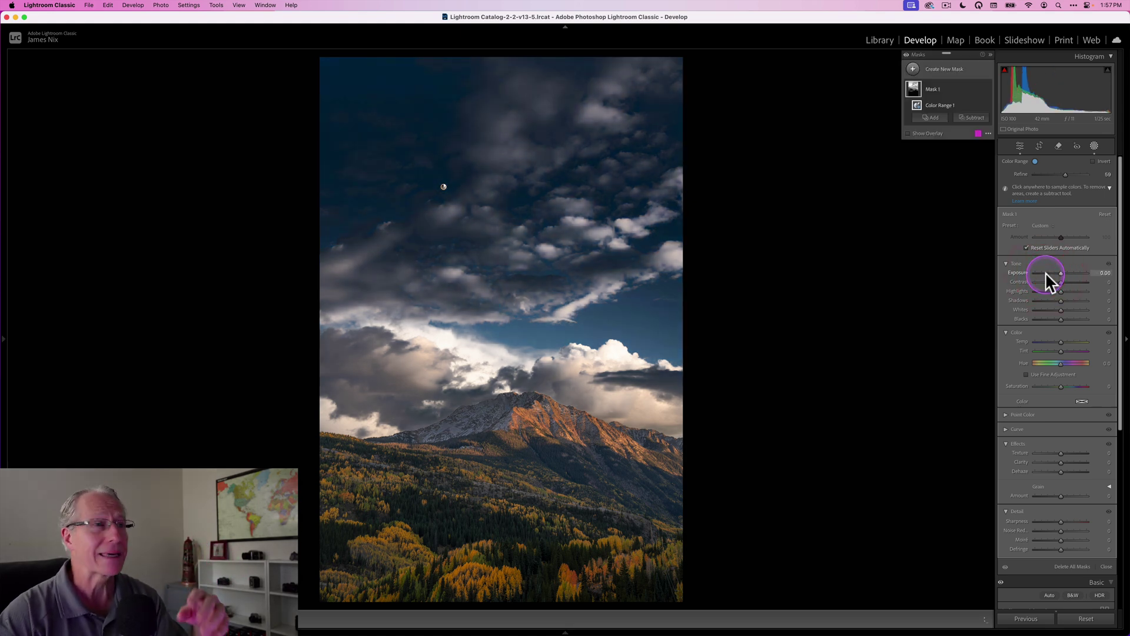
left_click_drag(1061, 274, 1059, 273)
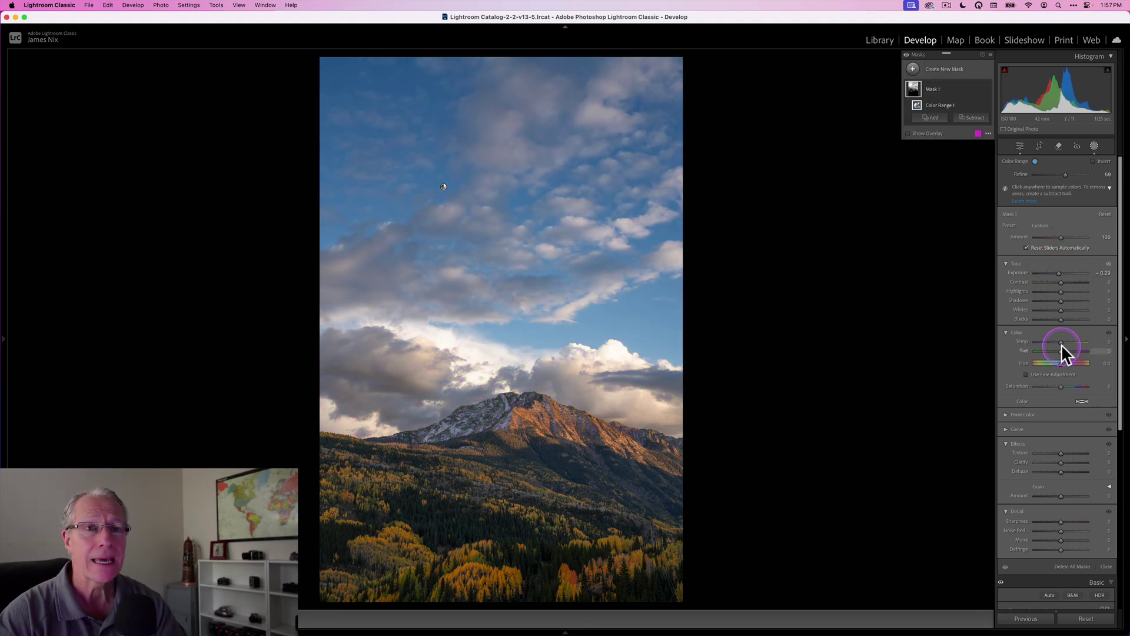
left_click_drag(1061, 342, 1061, 342)
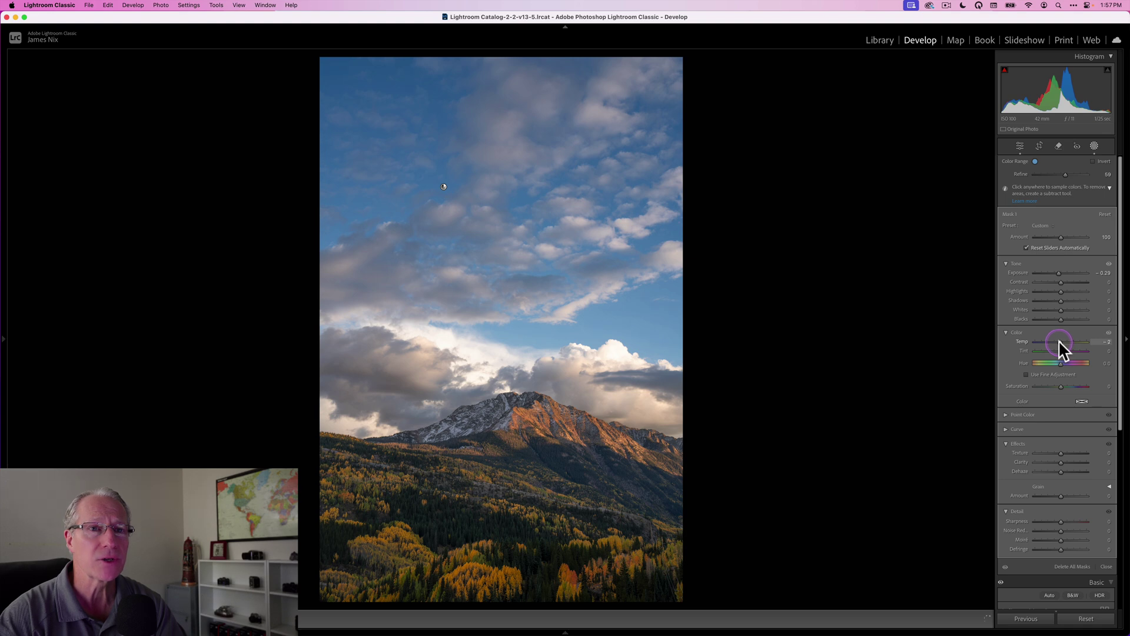
left_click_drag(1058, 343, 1058, 343)
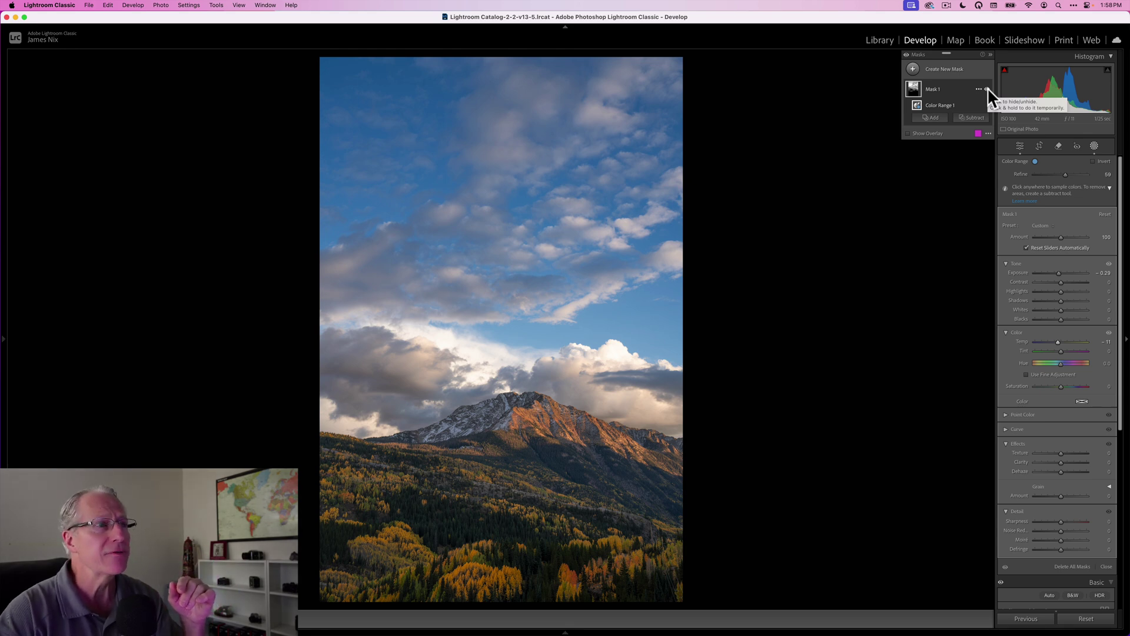
Step: Compare the photo with the sky mask hidden and shown, then start another mask
left_click(987, 89)
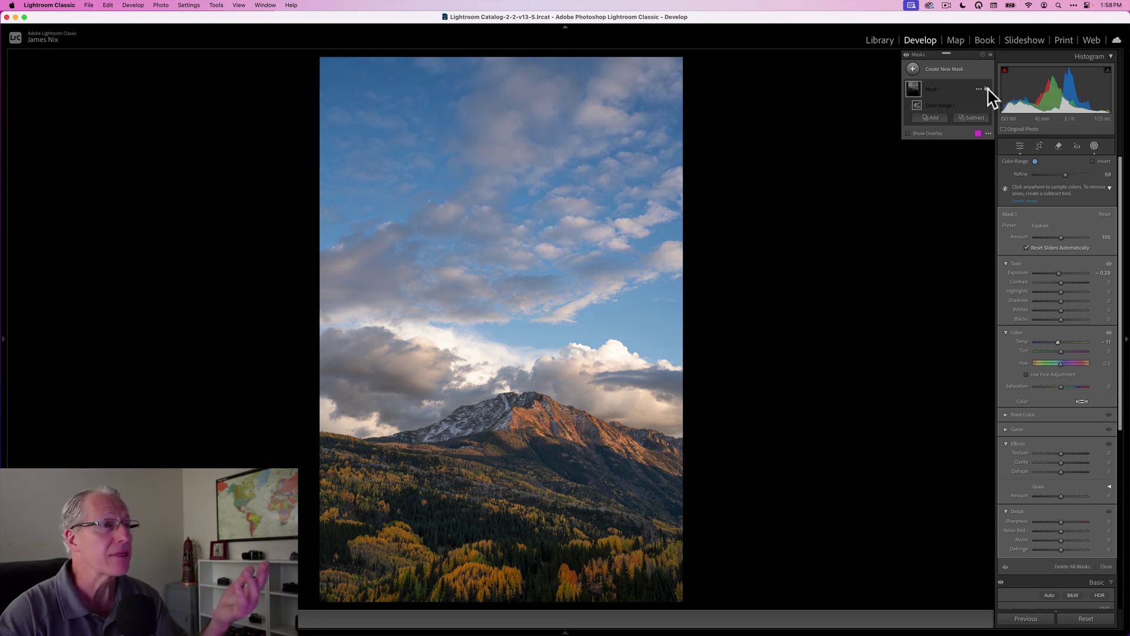
left_click(987, 88)
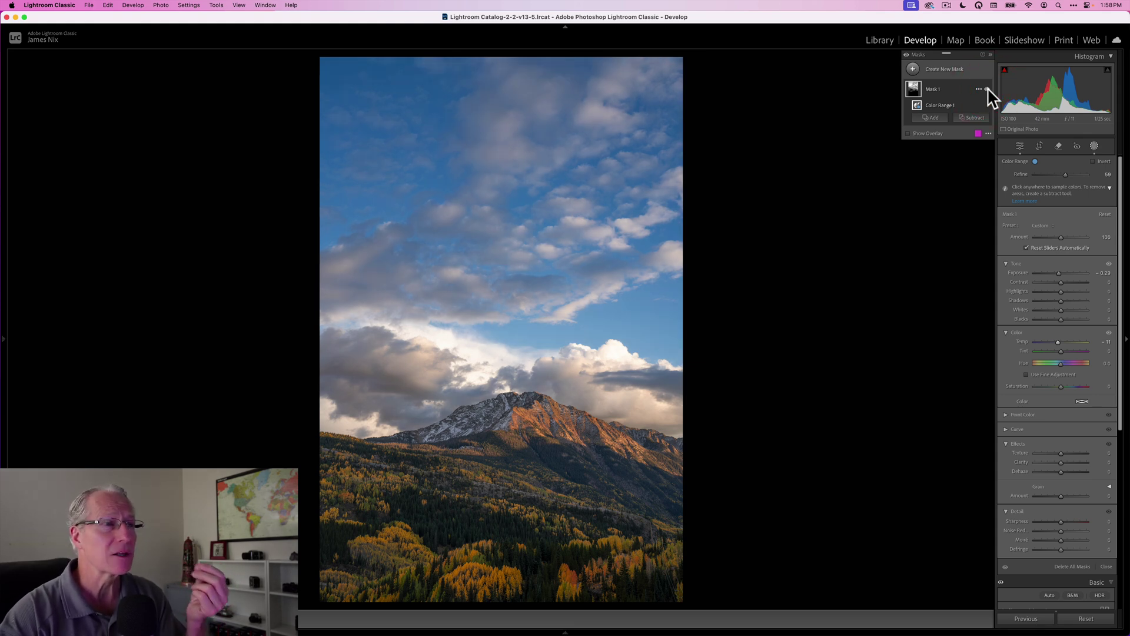
left_click(914, 70)
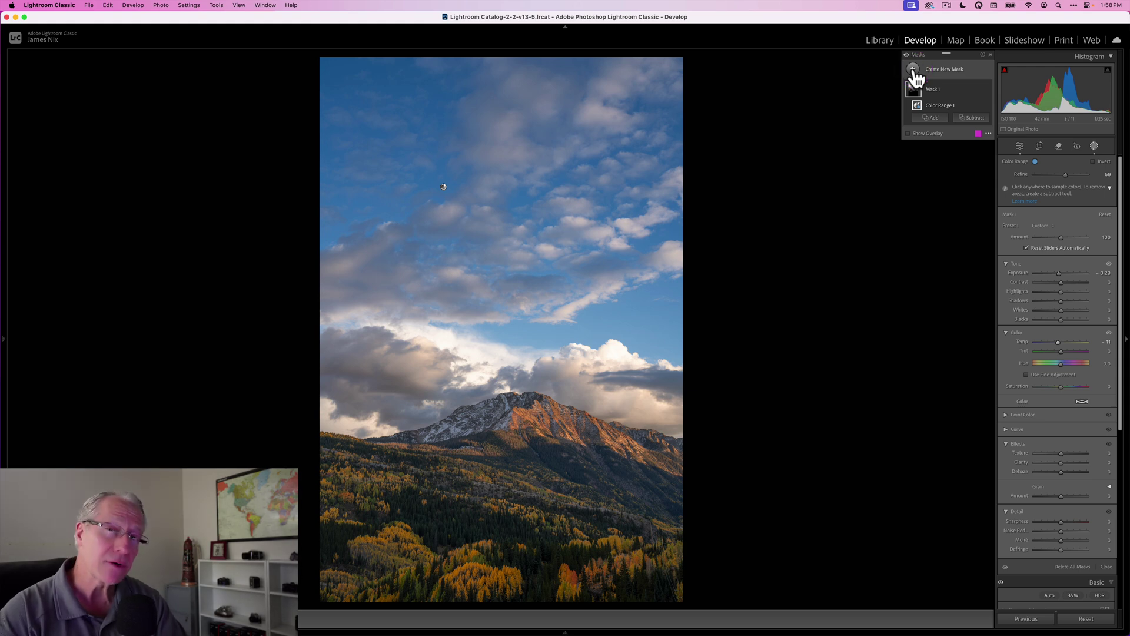
Step: Add a second Color Range mask sampled from the sky, with Refine lowered to 24
left_click(913, 70)
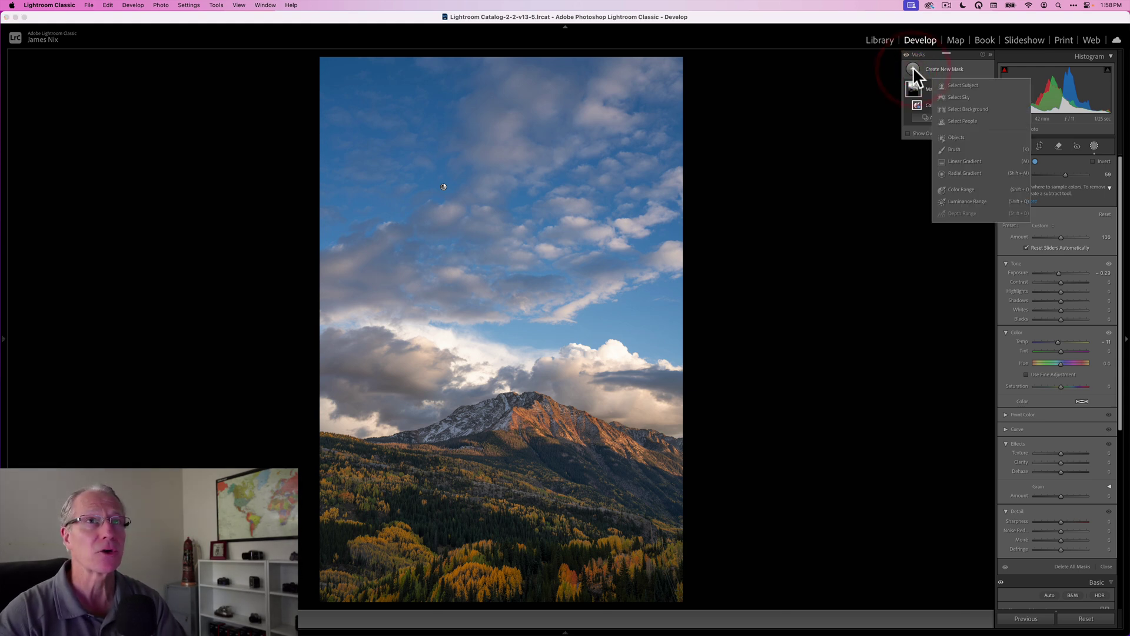
left_click(962, 189)
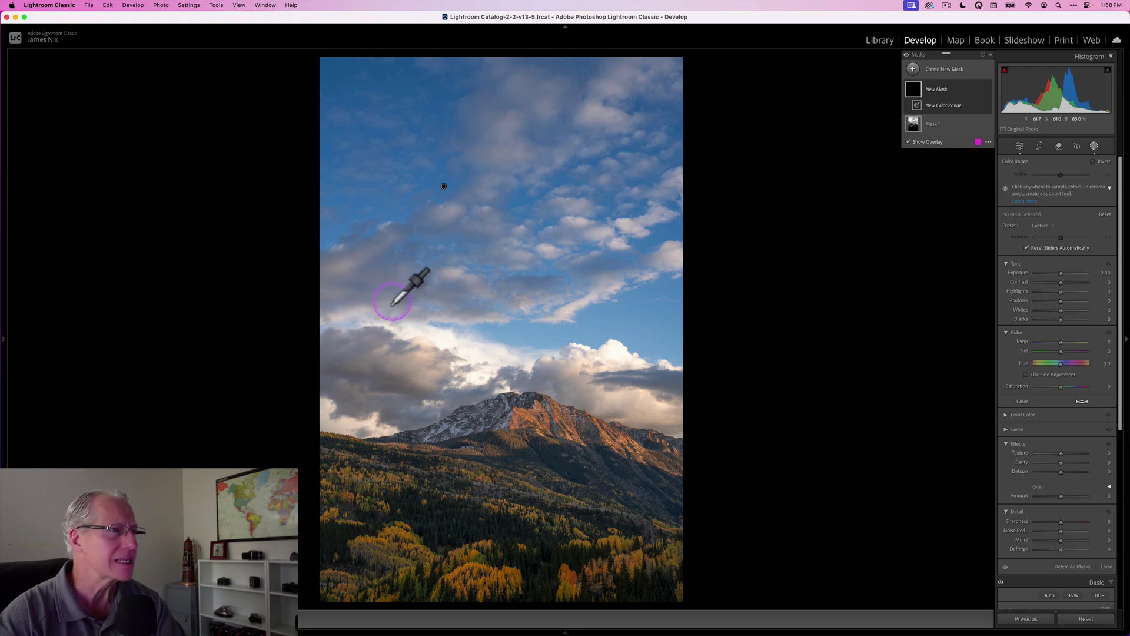
left_click(391, 303)
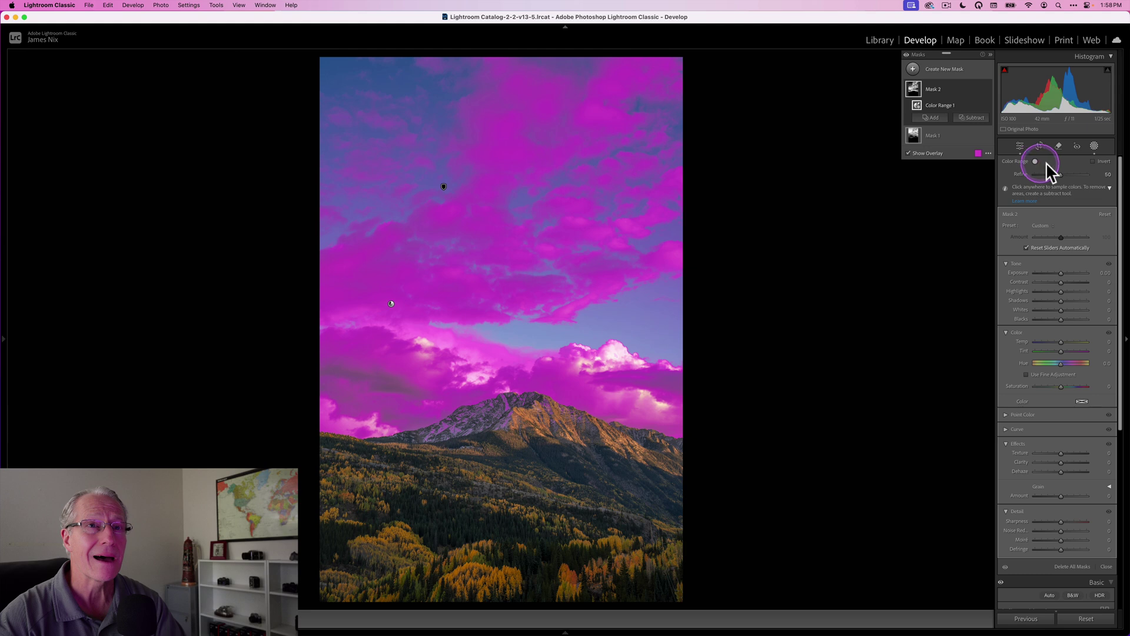
left_click_drag(1061, 172, 1053, 174)
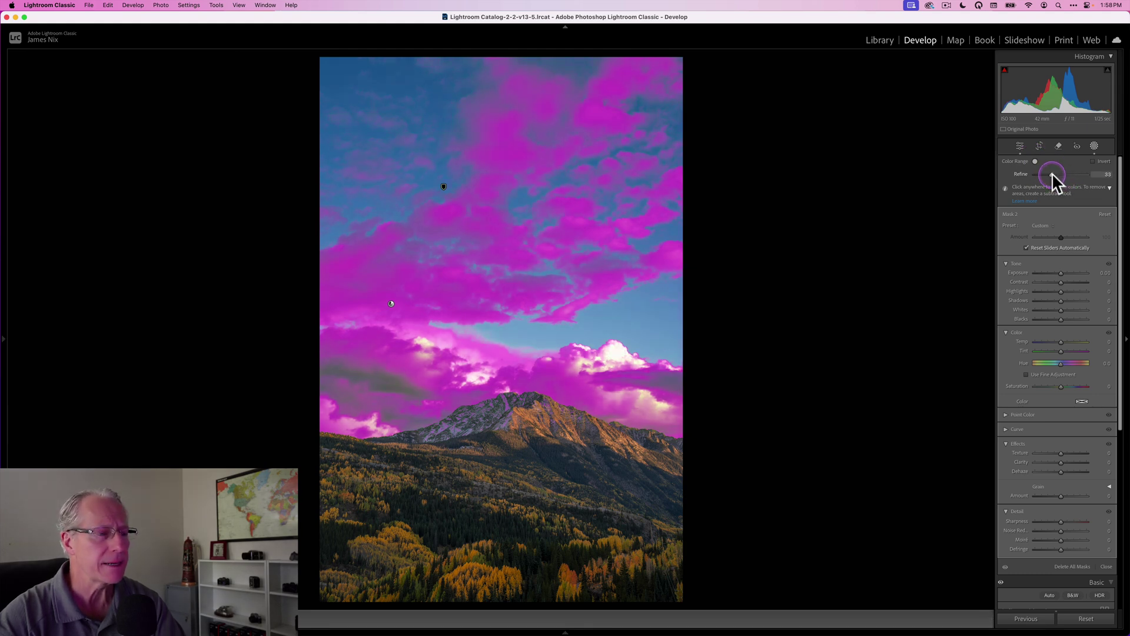
left_click_drag(1051, 174, 1046, 172)
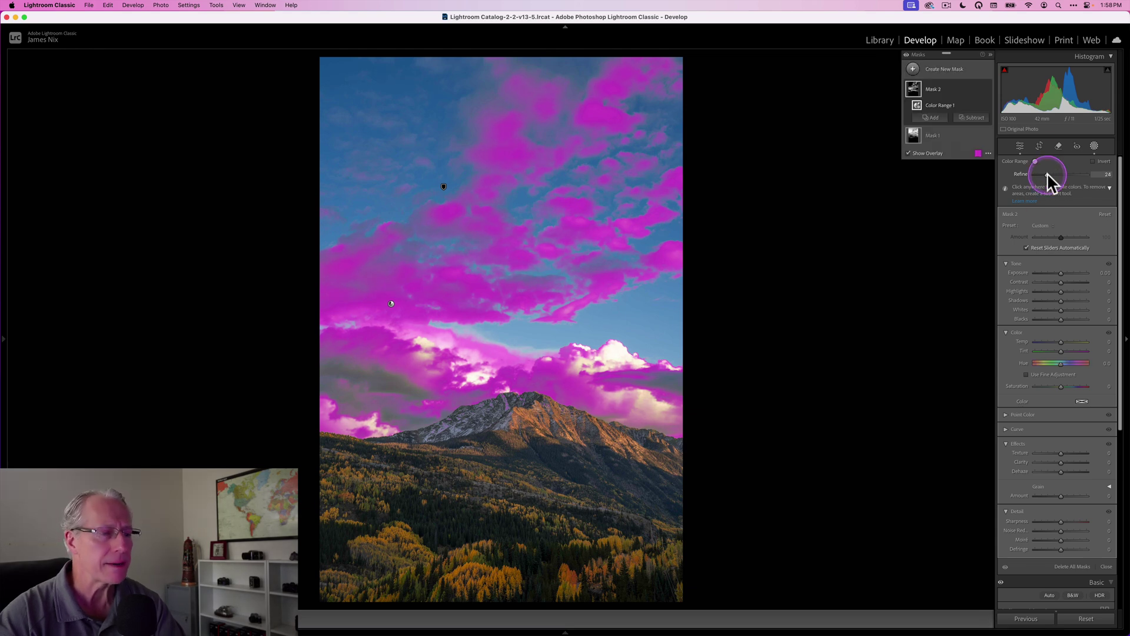
Step: Warm the cloud mask to Temp +15 and compare it hidden versus shown
left_click(1063, 342)
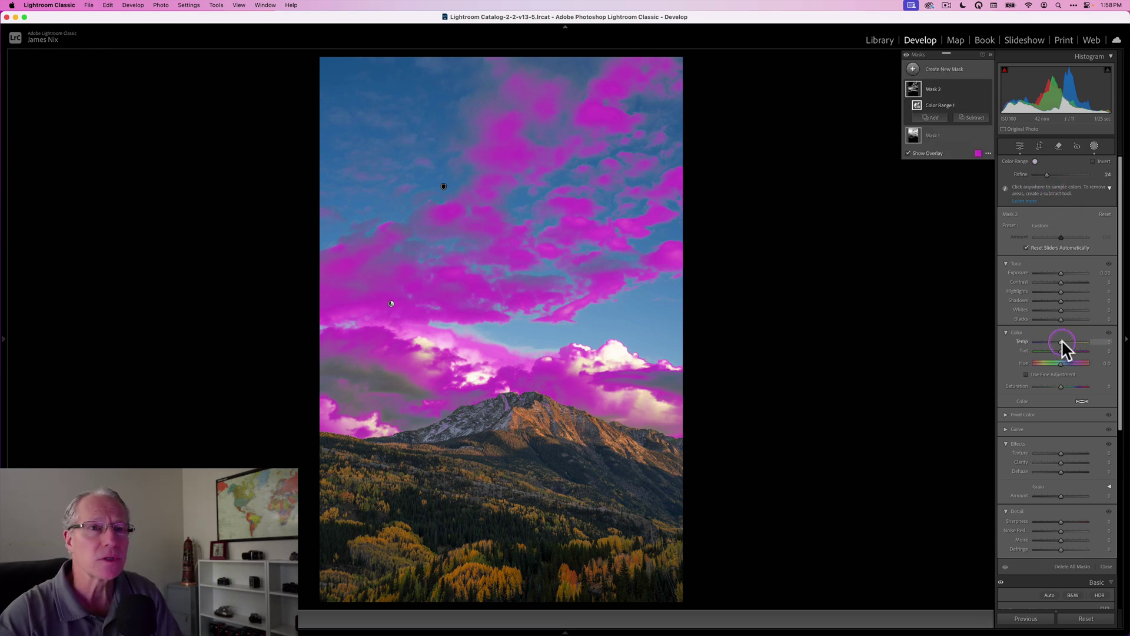
left_click_drag(1061, 339, 1066, 341)
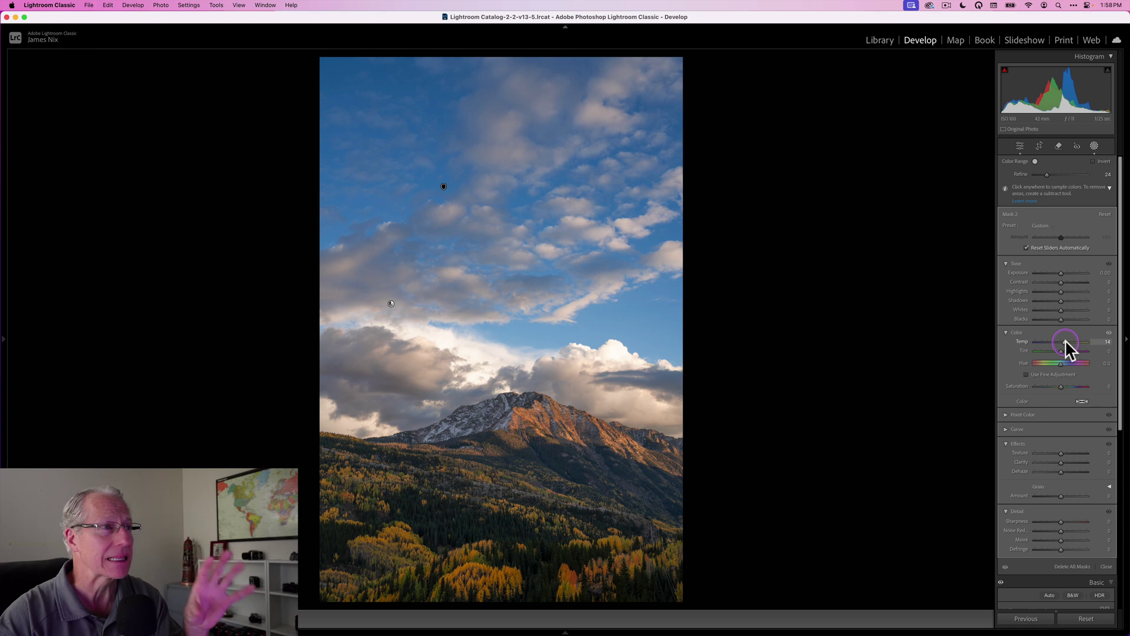
left_click_drag(1065, 341, 1066, 340)
left_click(987, 89)
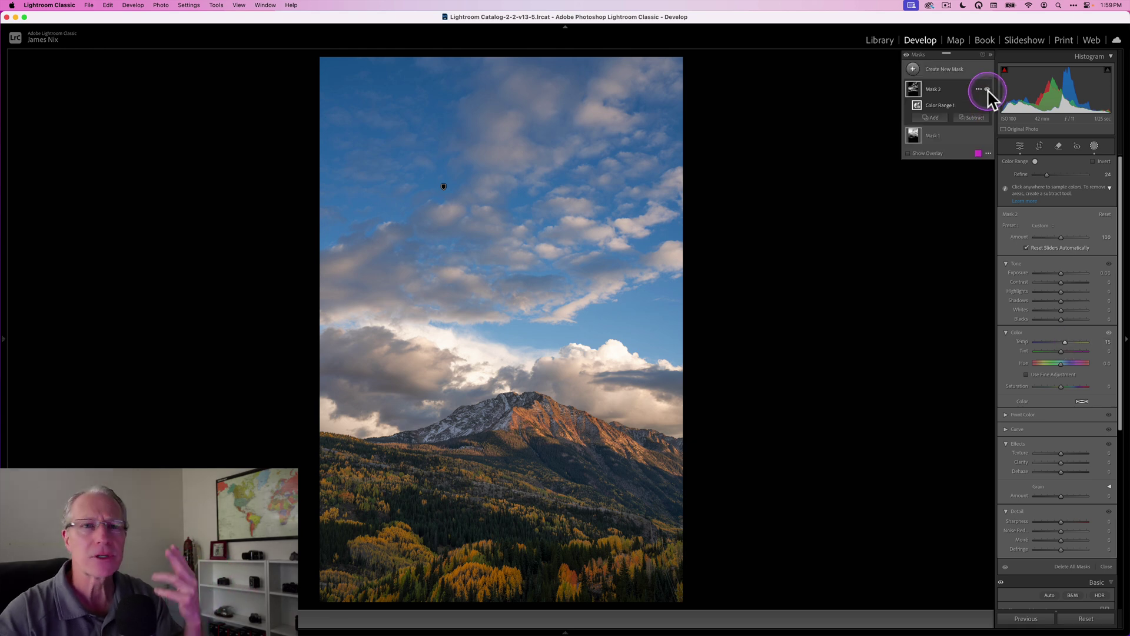
left_click(987, 90)
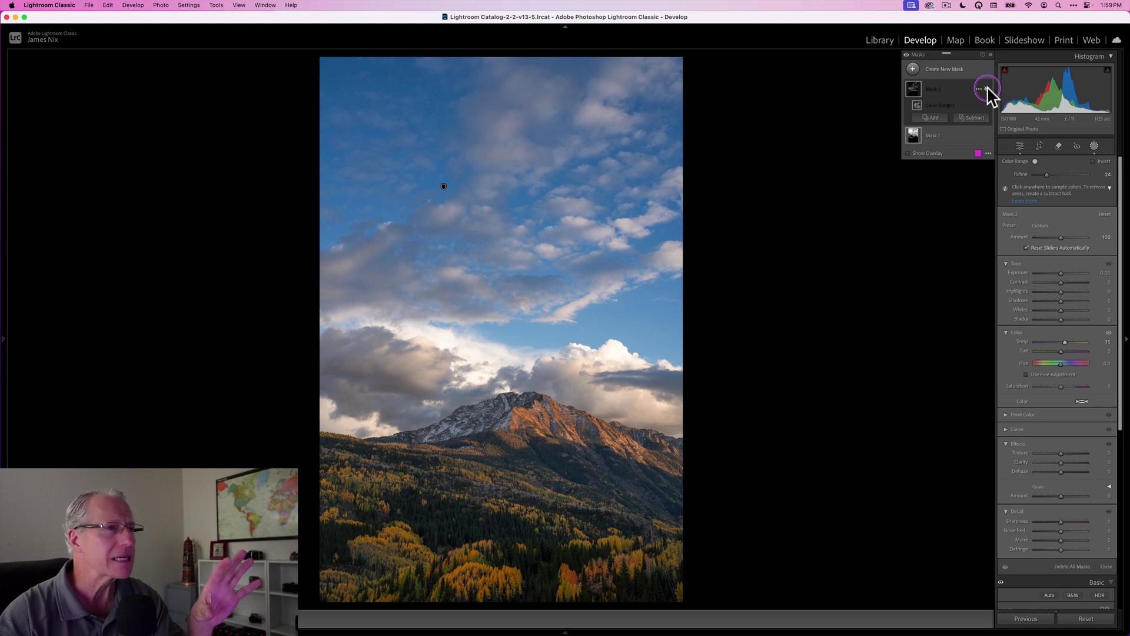
left_click(987, 89)
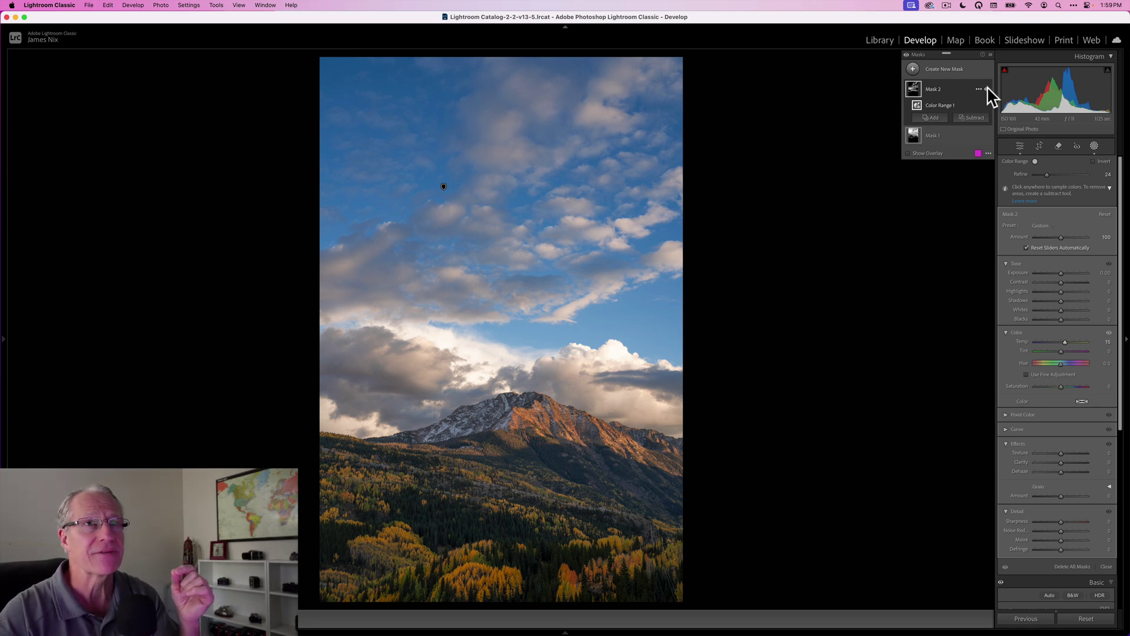
left_click(913, 69)
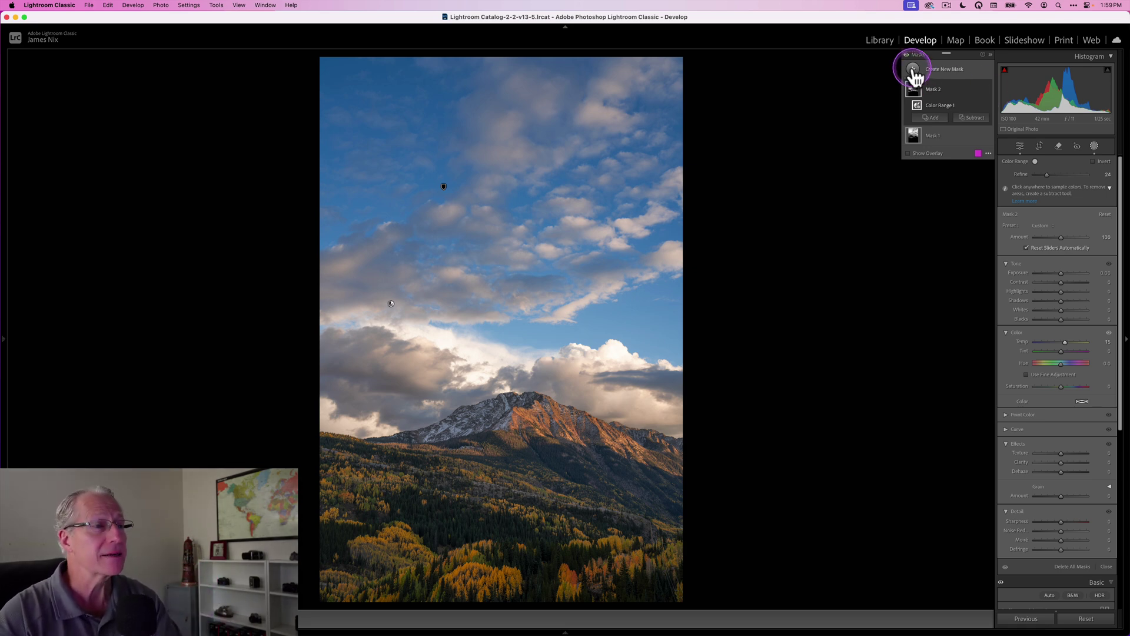
Step: Add a third Color Range mask sampled from the autumn forest at the bottom
left_click(914, 69)
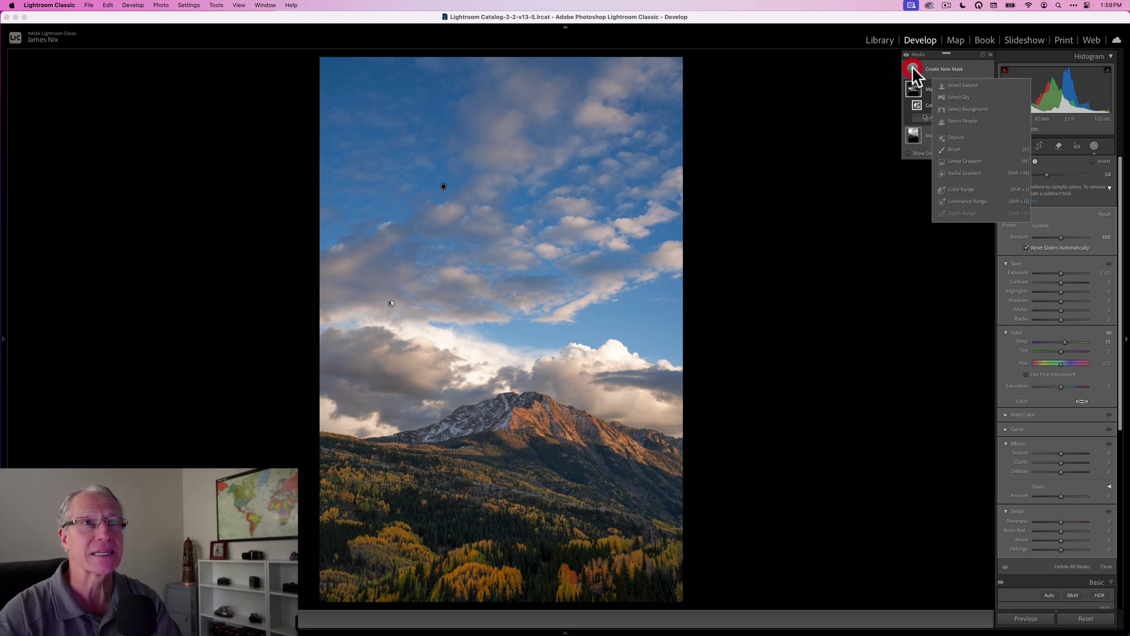
left_click(965, 187)
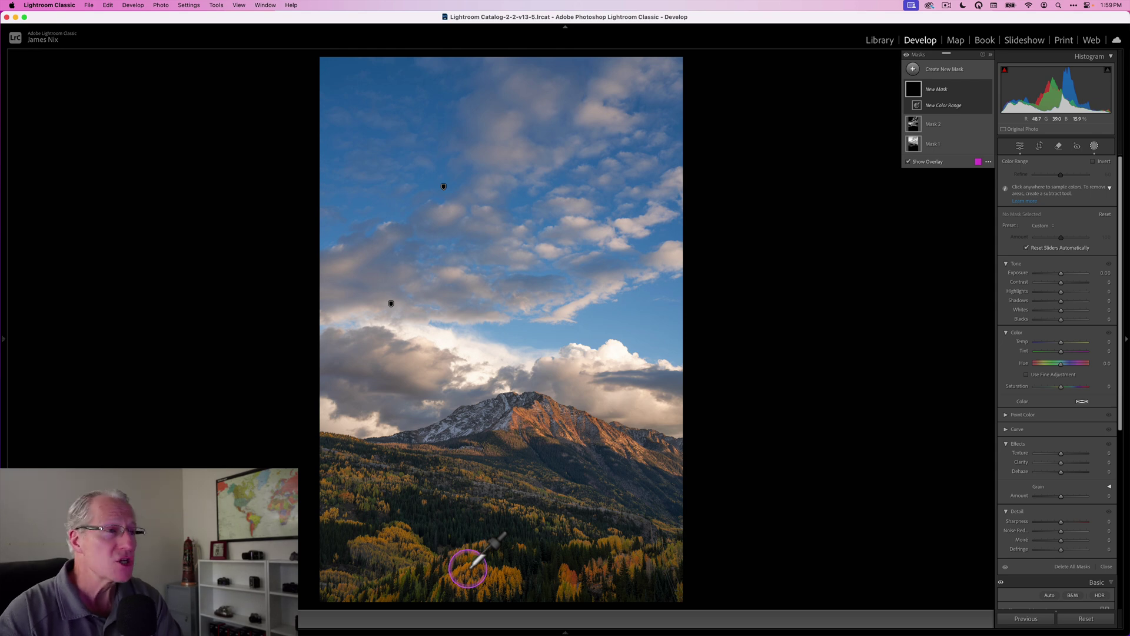
left_click(470, 565)
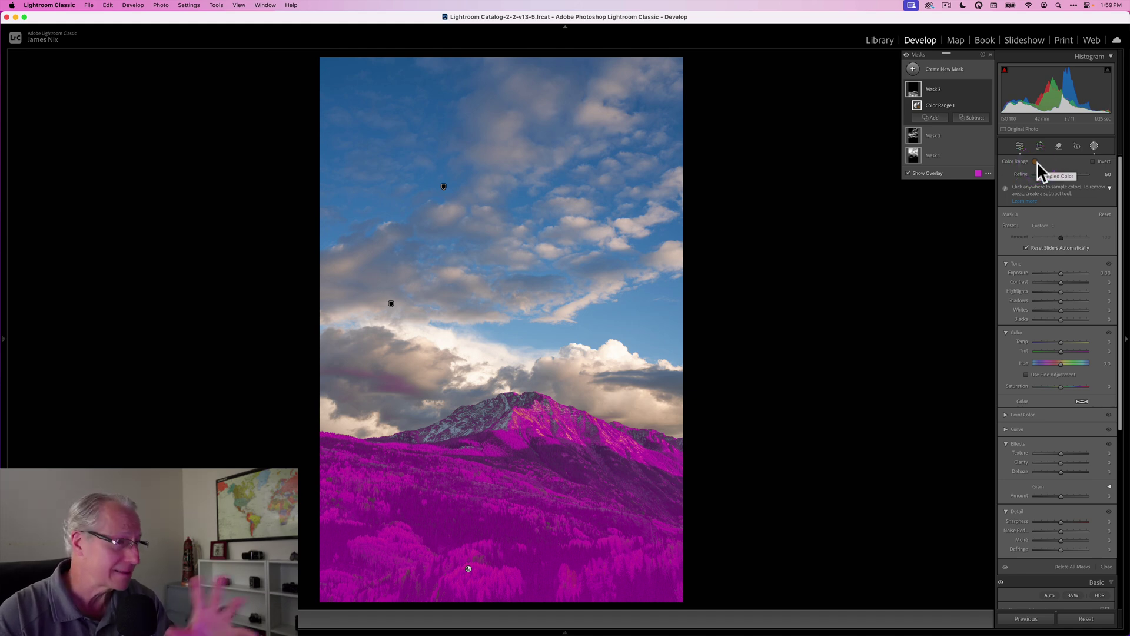
Step: Tighten the forest mask to Refine 30, raise Exposure to +0.54, and warm Temp slightly
left_click_drag(1060, 171, 1052, 174)
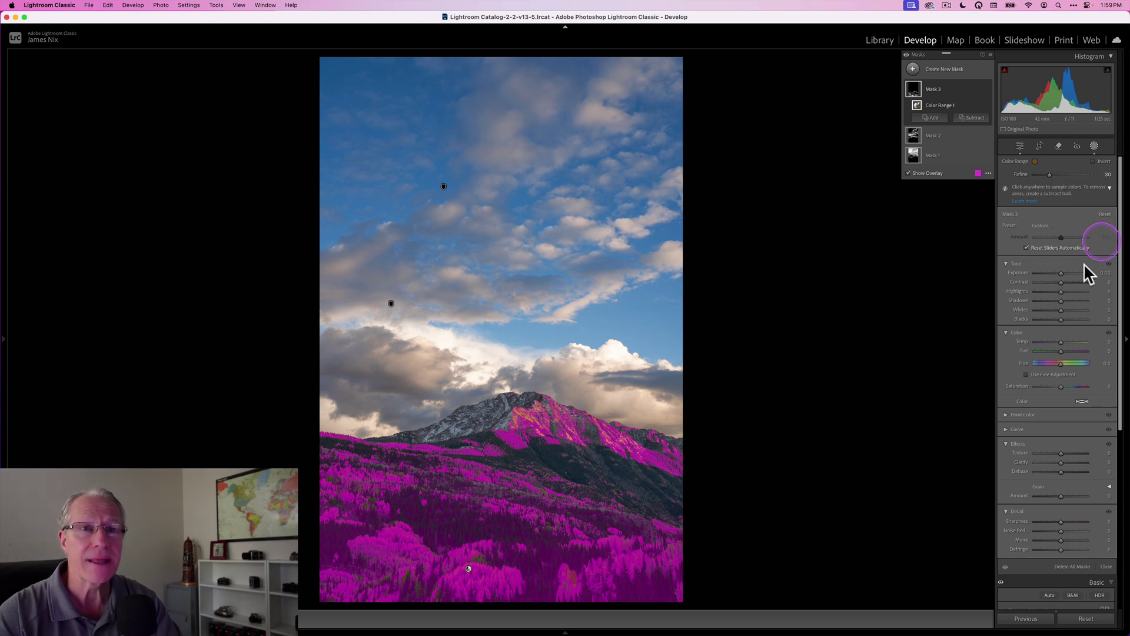
left_click_drag(1063, 271, 1065, 271)
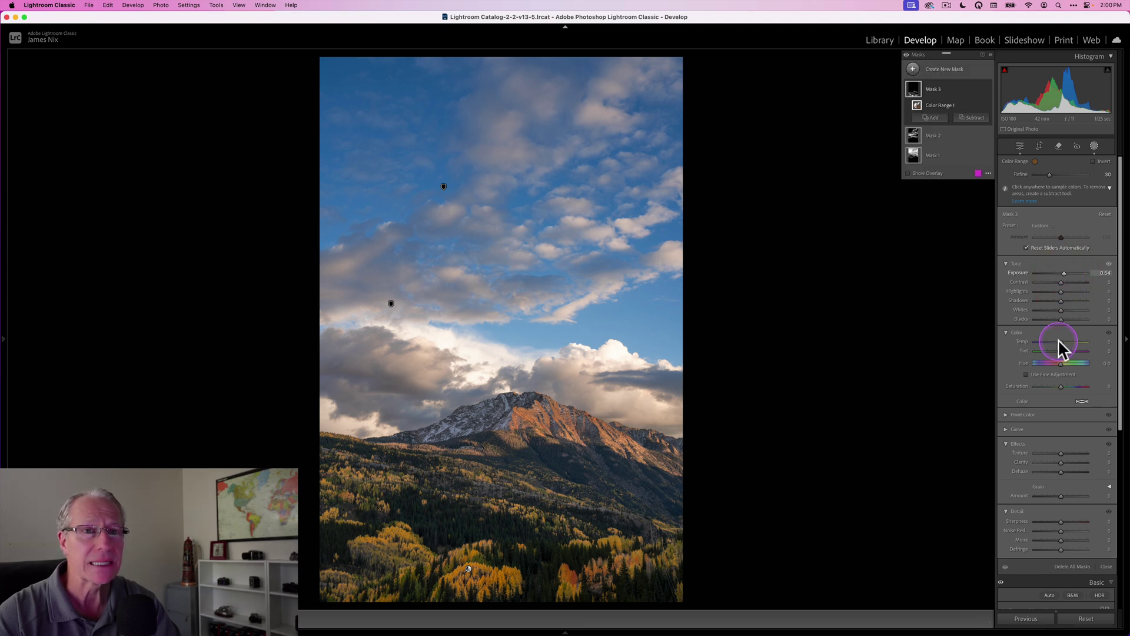
left_click_drag(1061, 341, 1062, 341)
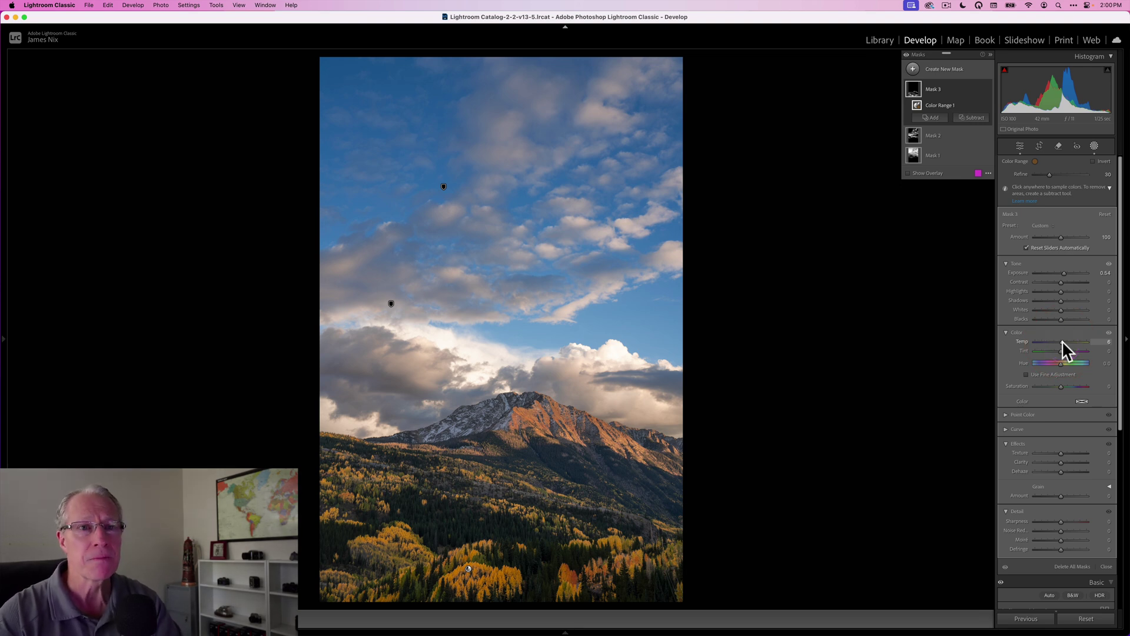
Step: Give the forest mask a warm orange colour tint of Hue 25, Saturation 32
left_click(1062, 341)
left_click(1082, 401)
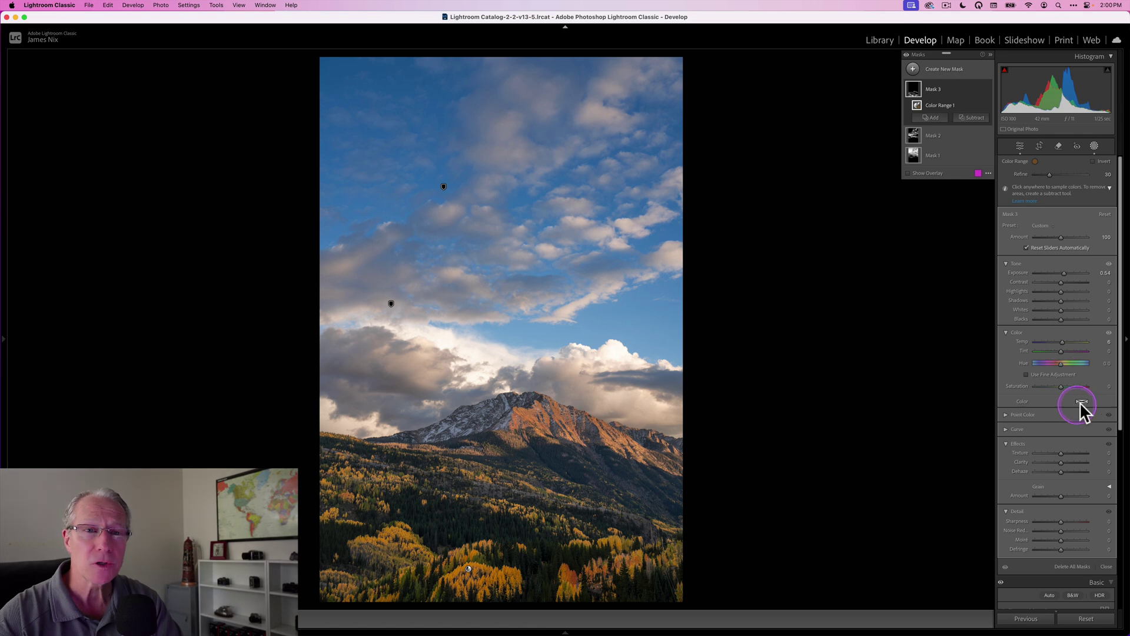
left_click(1082, 405)
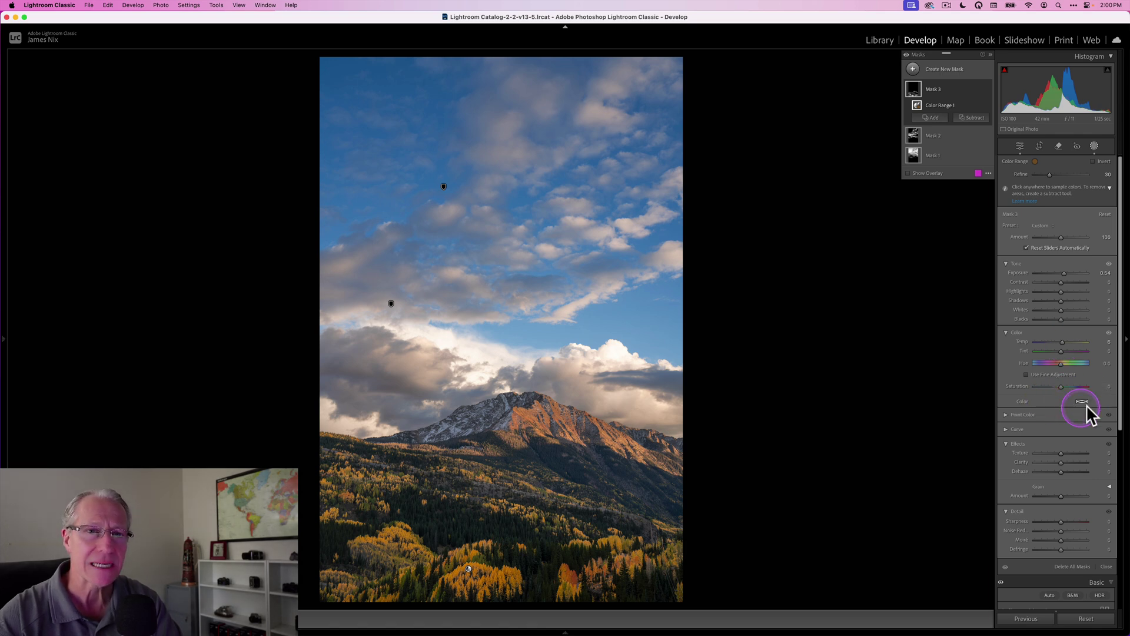
left_click(1084, 400)
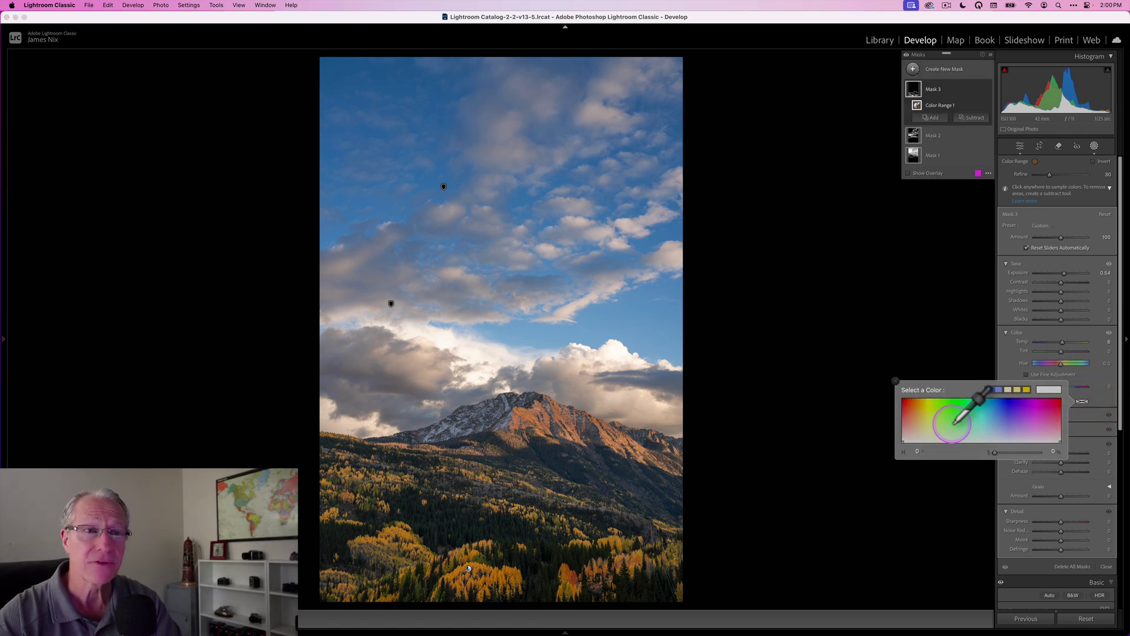
left_click(911, 425)
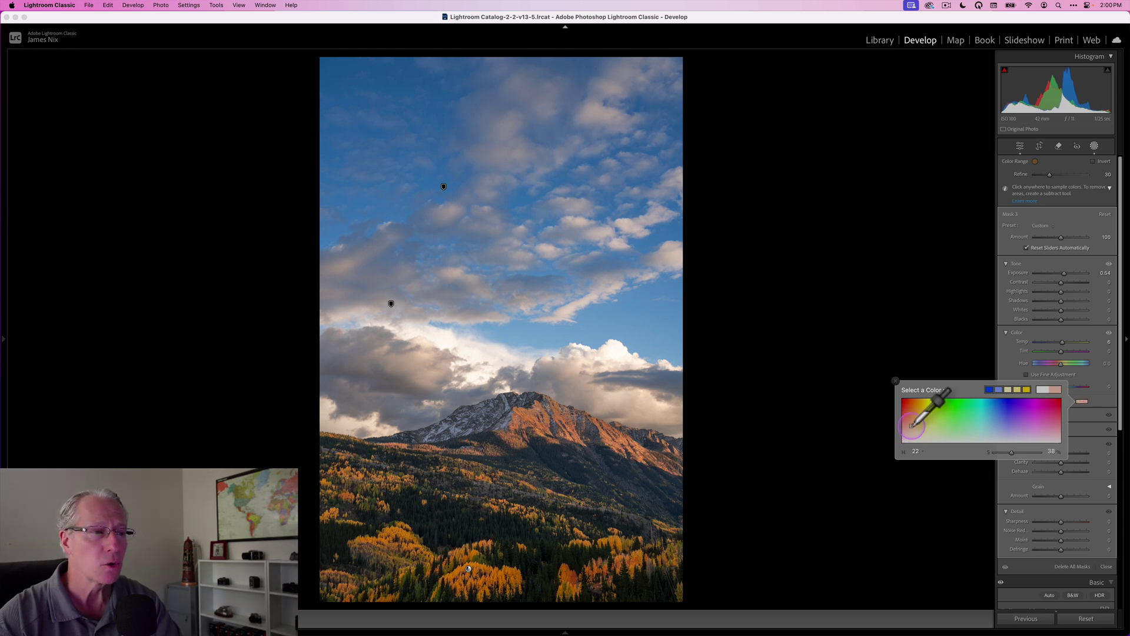
left_click_drag(912, 425, 913, 428)
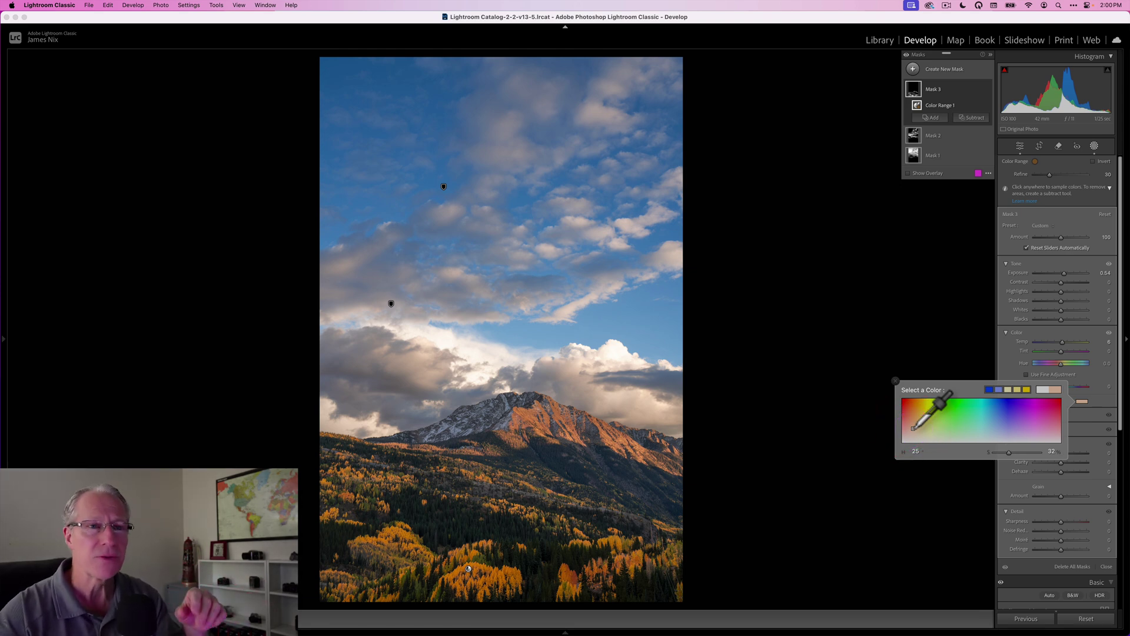
left_click(895, 380)
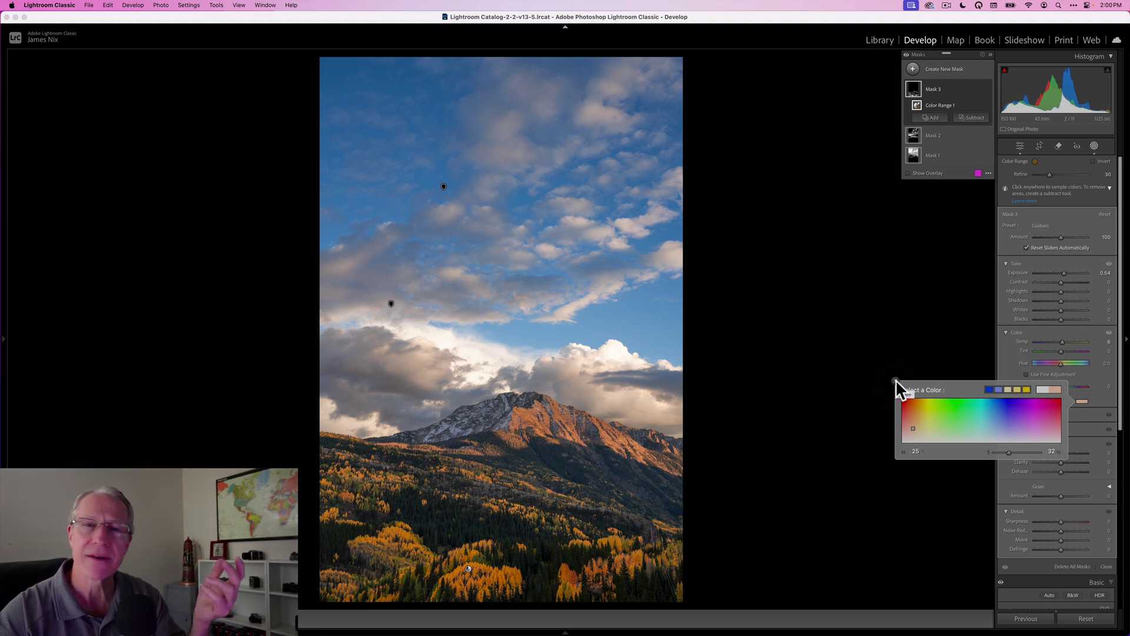
Step: Close the colour picker and toggle Mask 3 off and back on to compare the sky
left_click(895, 379)
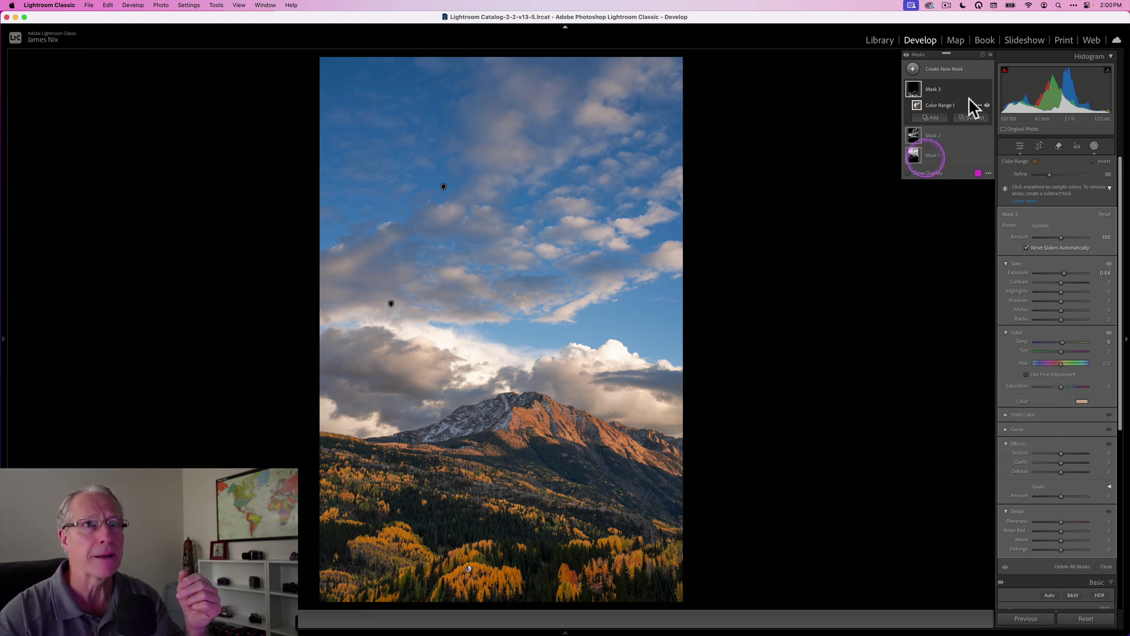
left_click(986, 88)
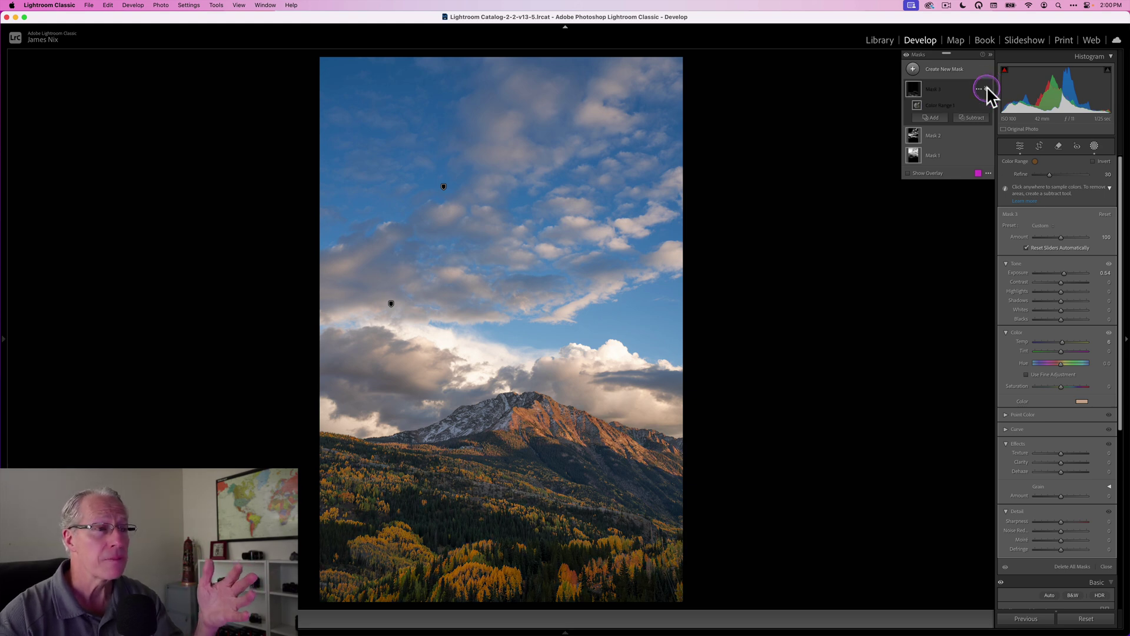
left_click(987, 86)
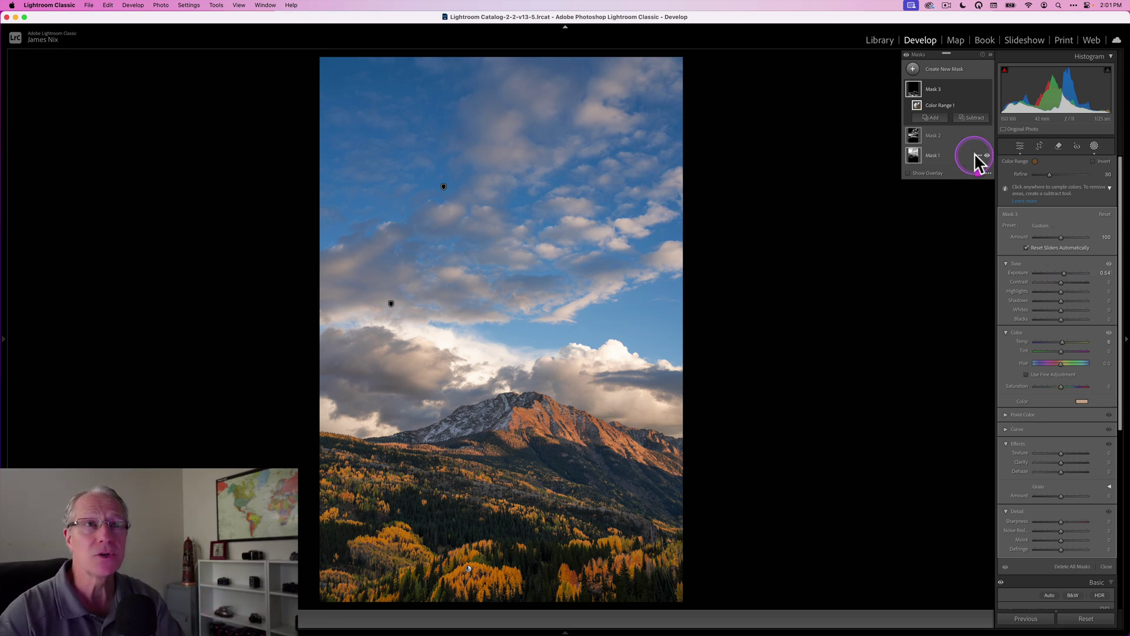
Step: Add a Color Range mask sampled from the autumn forest, lowering Refine so only the trees are selected
left_click(911, 68)
left_click(956, 180)
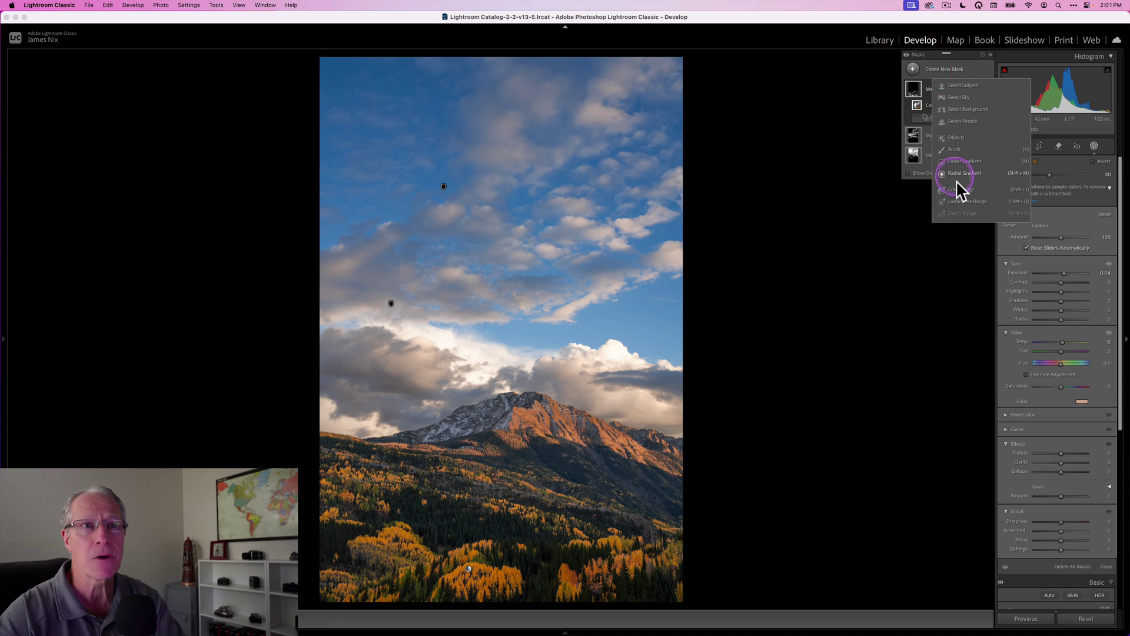
left_click(469, 528)
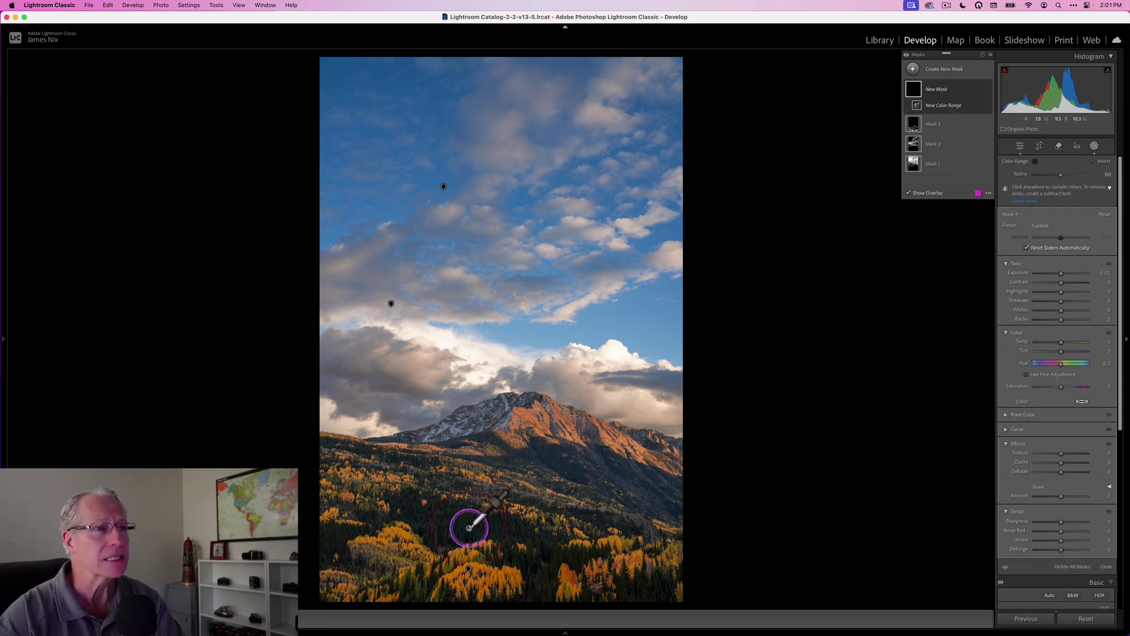
left_click(750, 338)
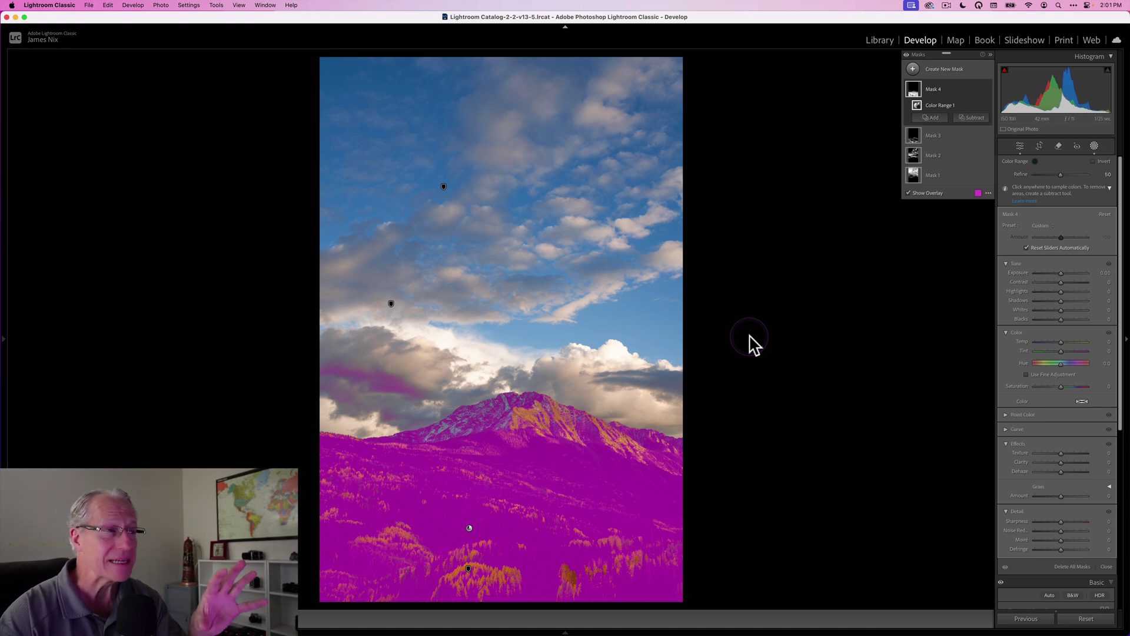
left_click(1049, 173)
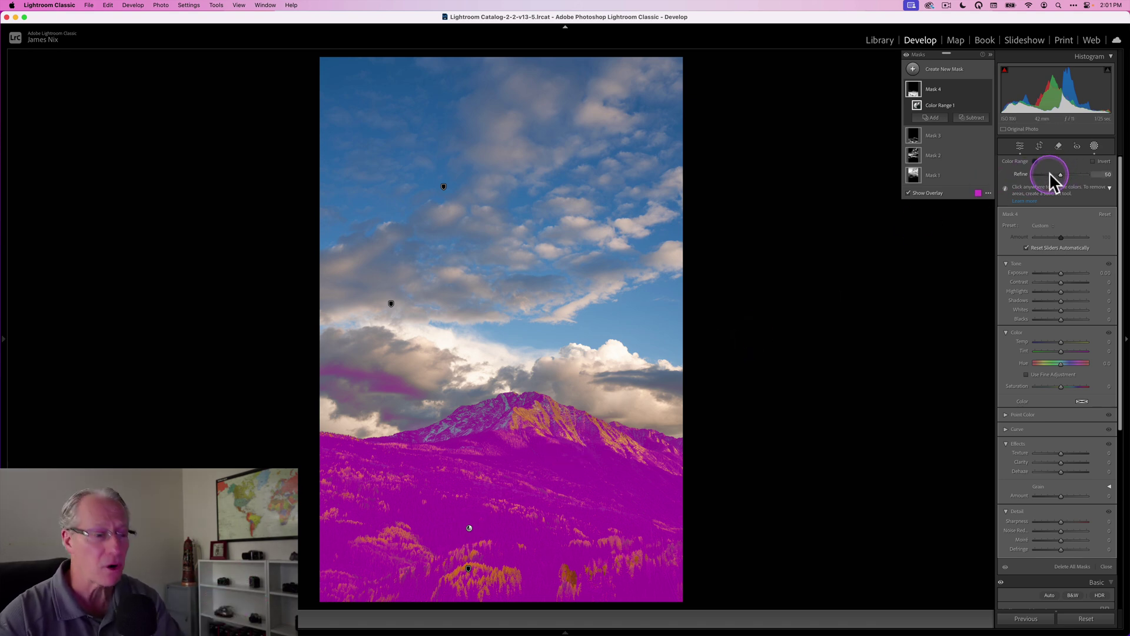
left_click_drag(1049, 172, 1028, 175)
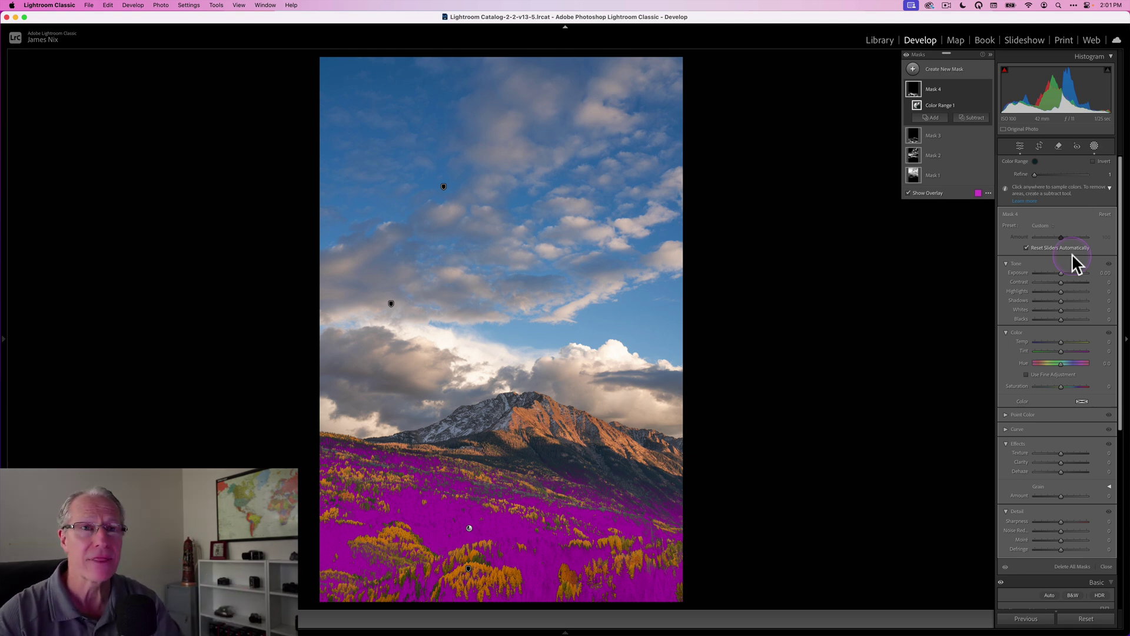
Step: Lower Mask 4's Exposure to −0.54 to darken the forest, then toggle it off and on to compare
left_click(1063, 273)
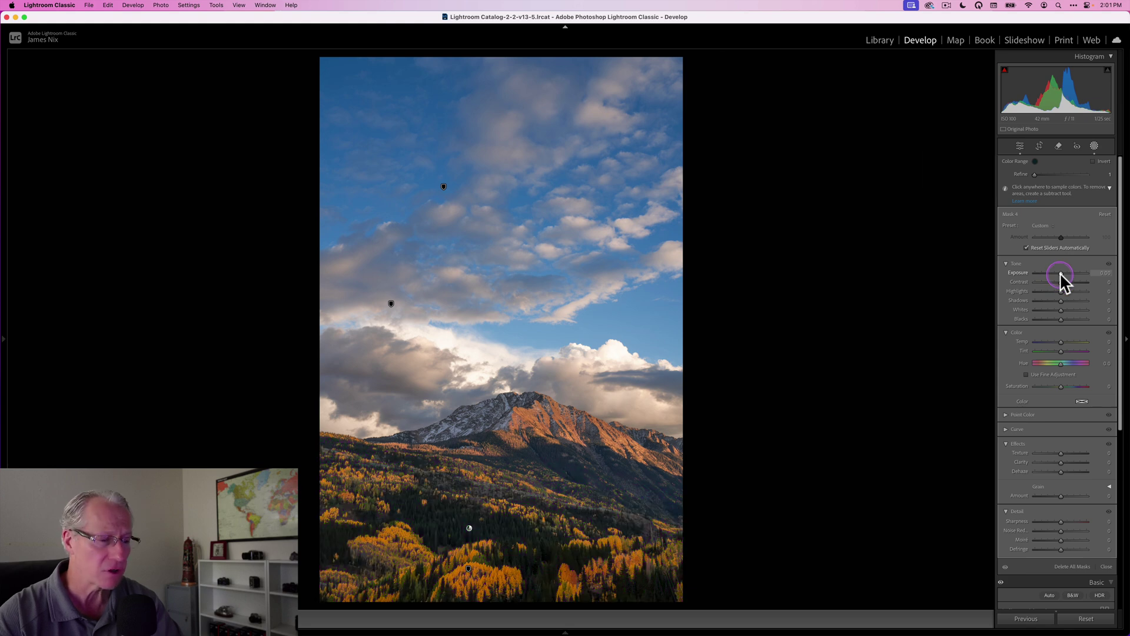
left_click_drag(1059, 273, 1056, 273)
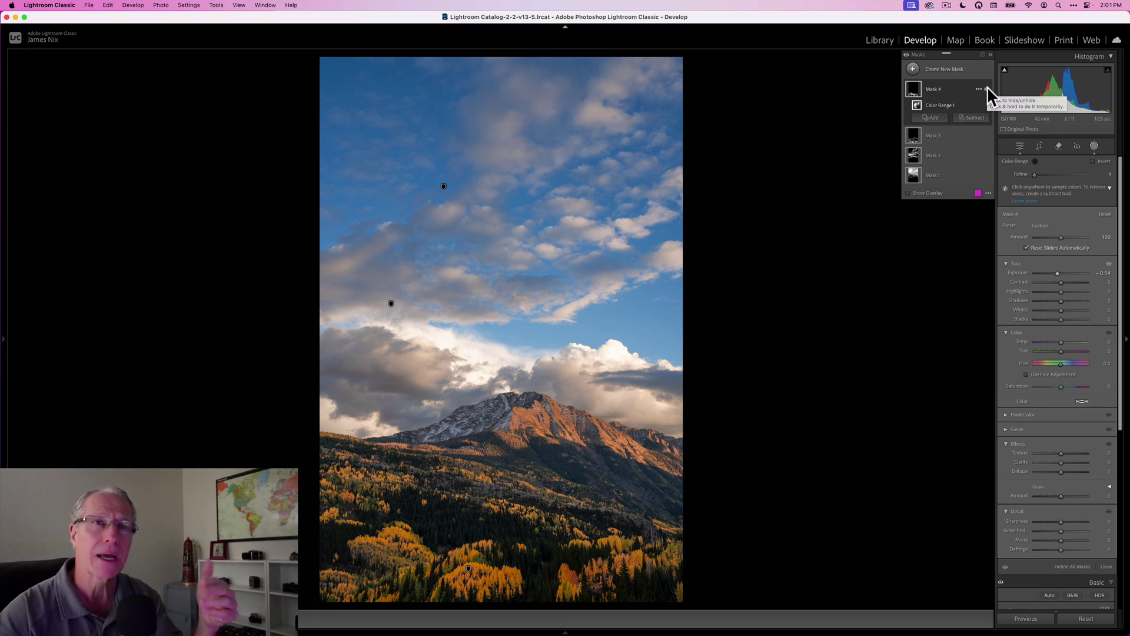
left_click(987, 89)
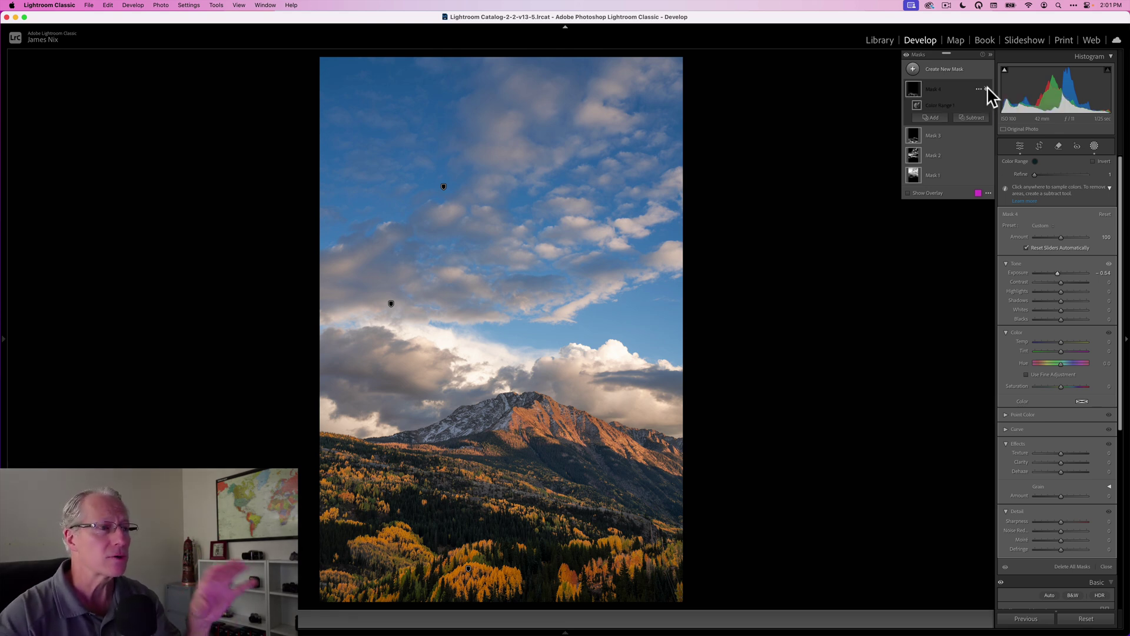
left_click(988, 89)
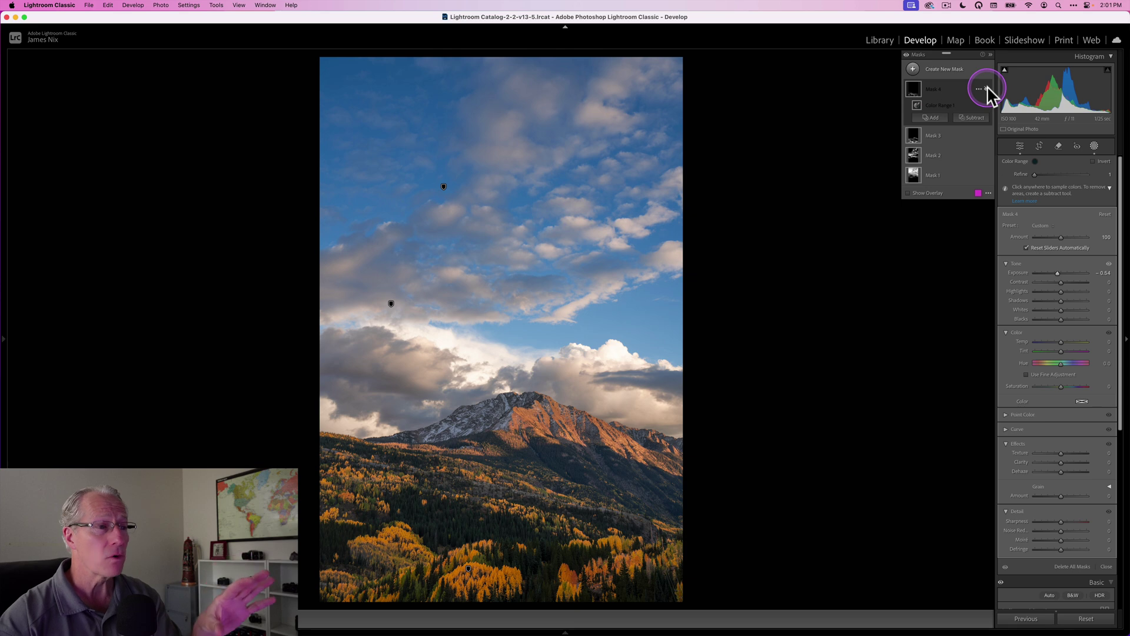
left_click(987, 89)
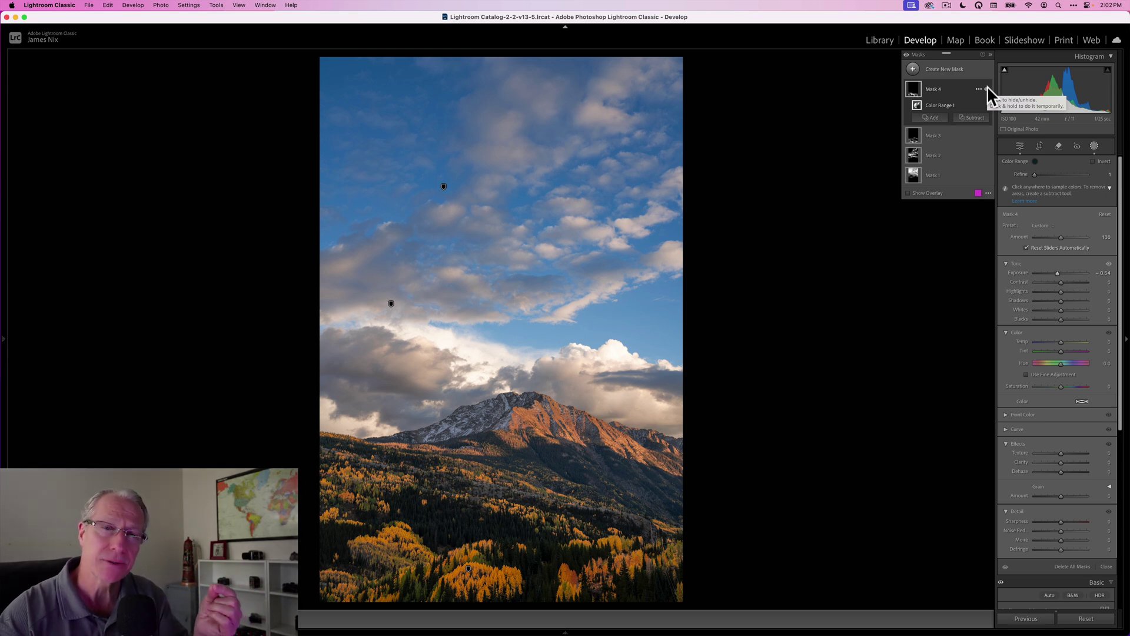
Step: Draw a tilted Linear Gradient fading down from the top edge and set its Exposure to −0.42
left_click(913, 70)
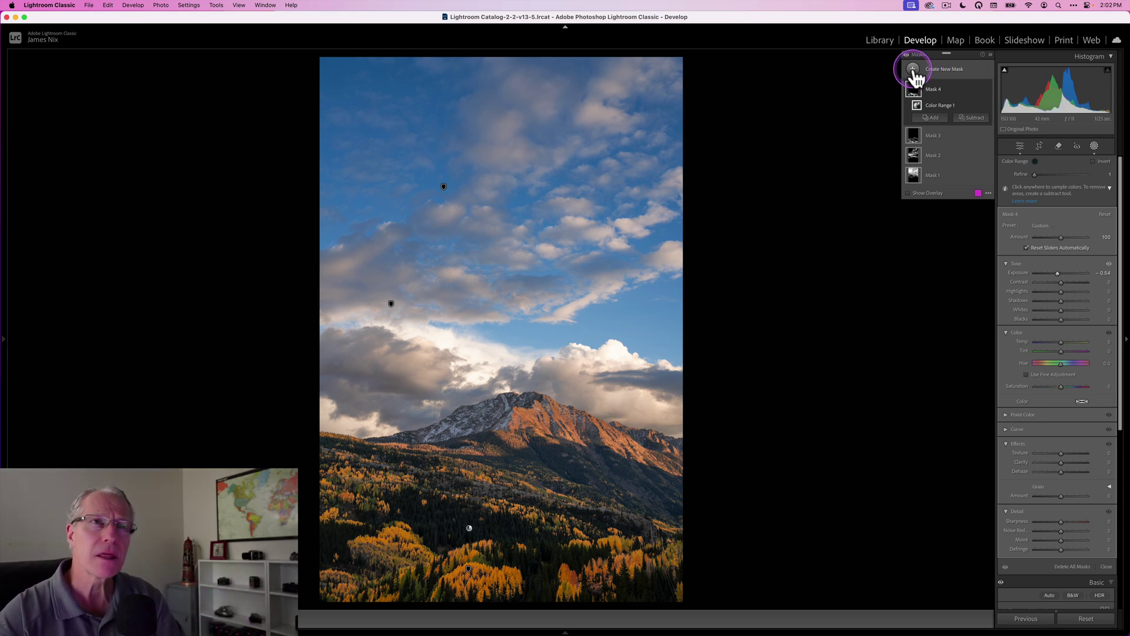
left_click(913, 69)
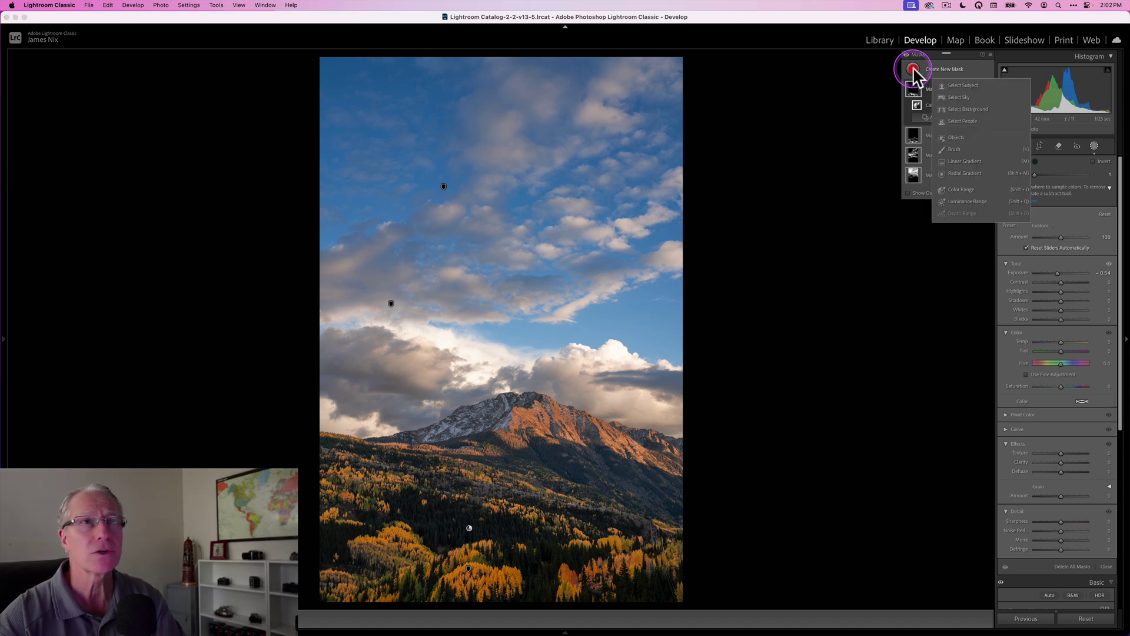
left_click(955, 159)
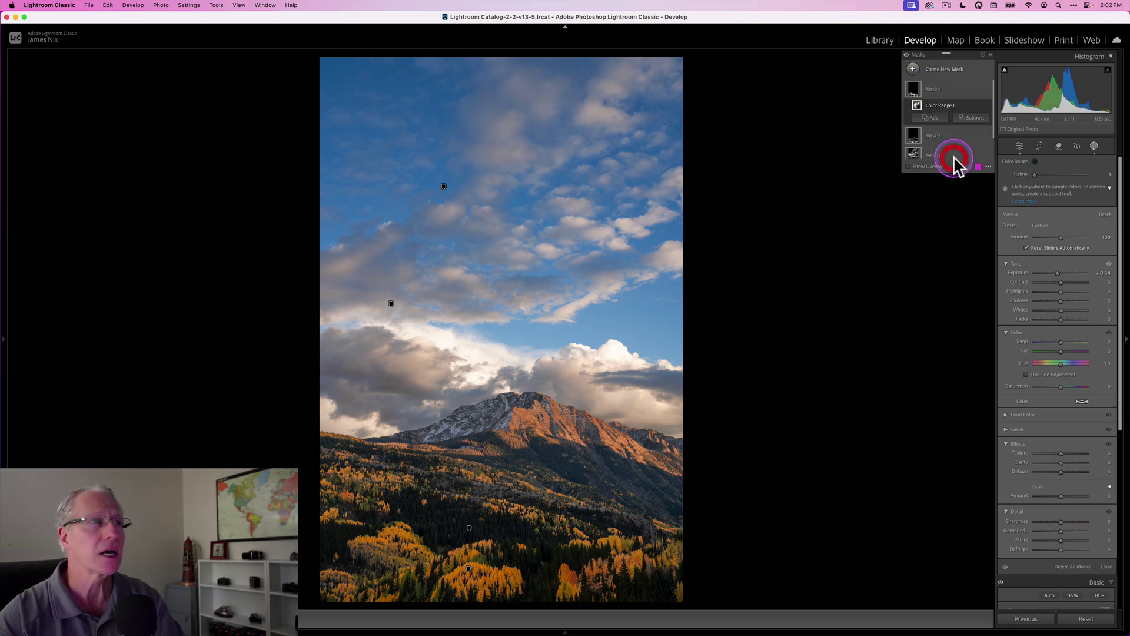
left_click_drag(398, 95, 467, 229)
left_click_drag(494, 365, 502, 386)
left_click(449, 239)
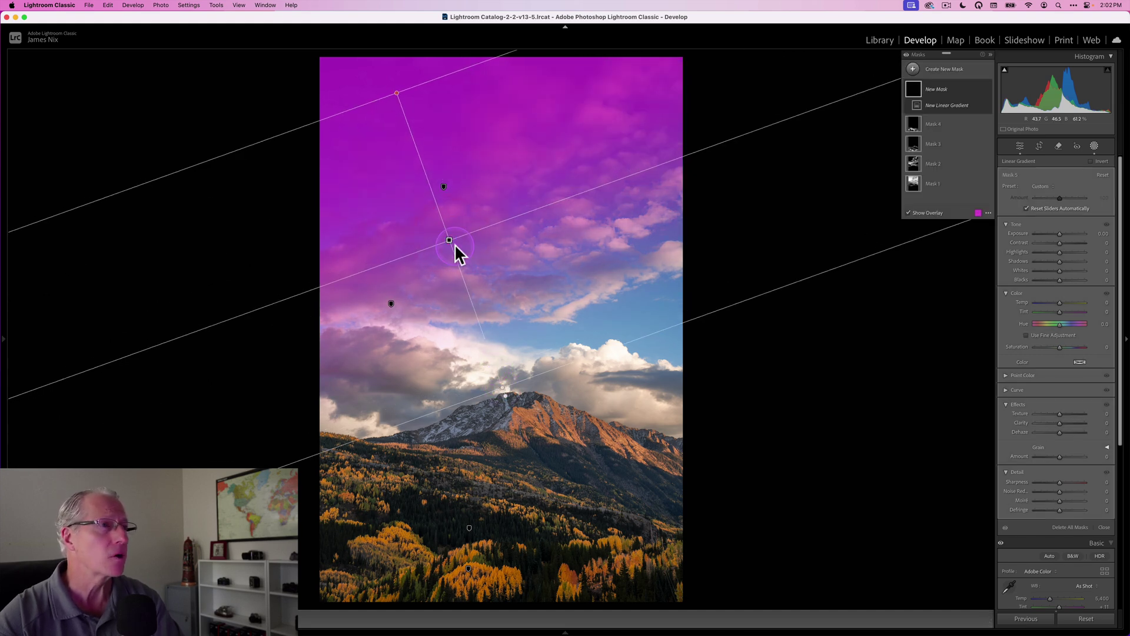
left_click_drag(448, 239, 404, 104)
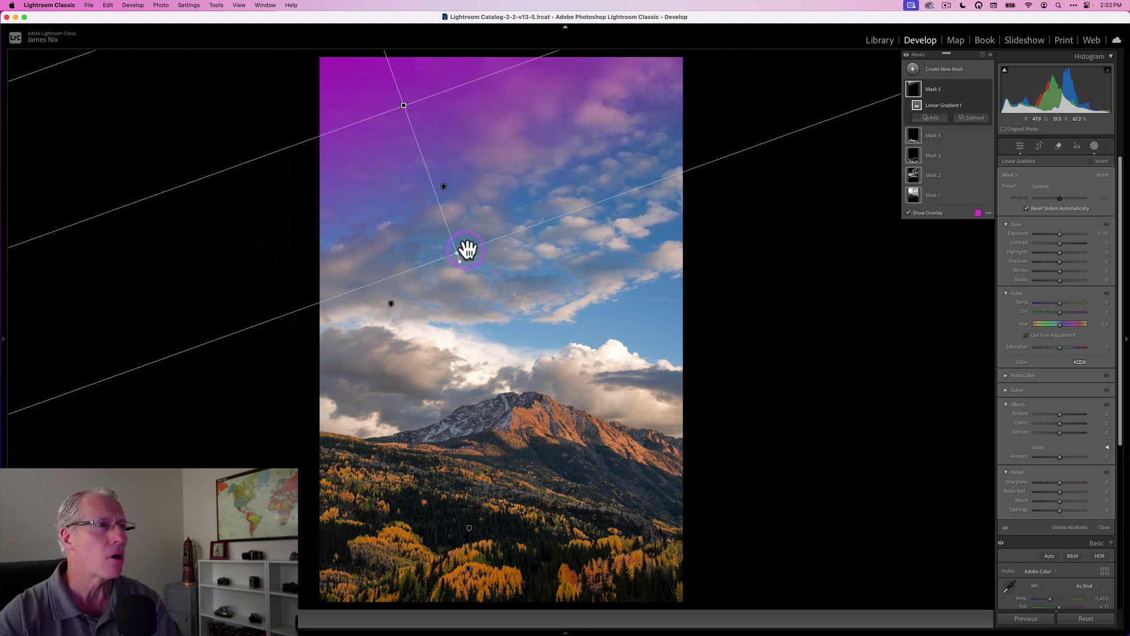
left_click_drag(465, 247, 502, 312)
left_click_drag(1059, 232, 1058, 232)
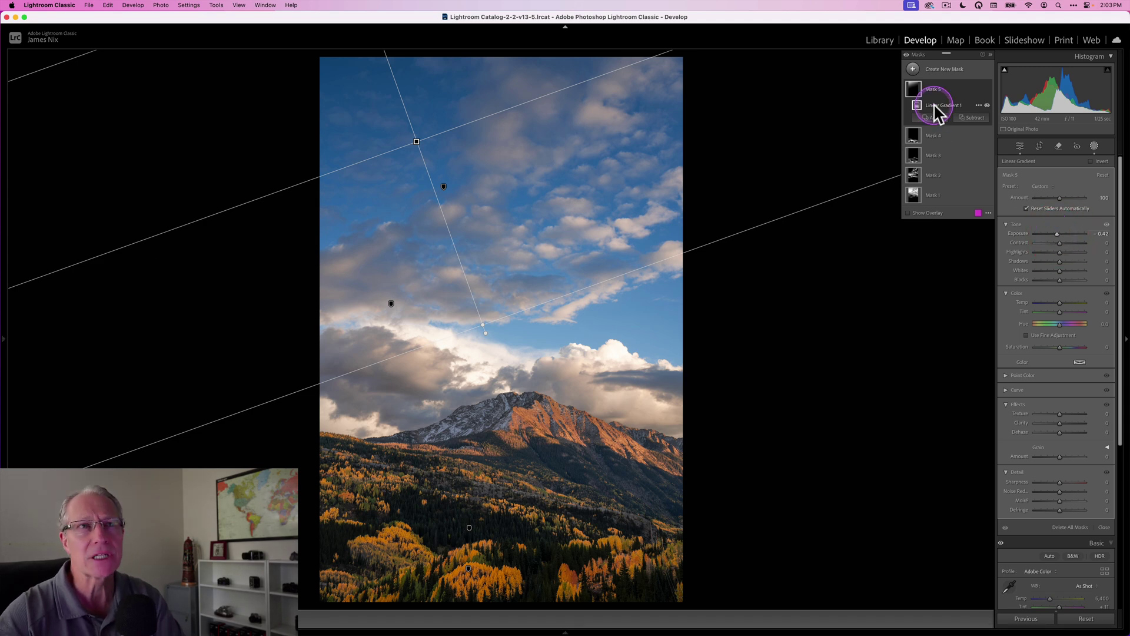
Step: Draw a Linear Gradient rising from the bottom edge and darken it to Exposure −0.35
left_click(913, 69)
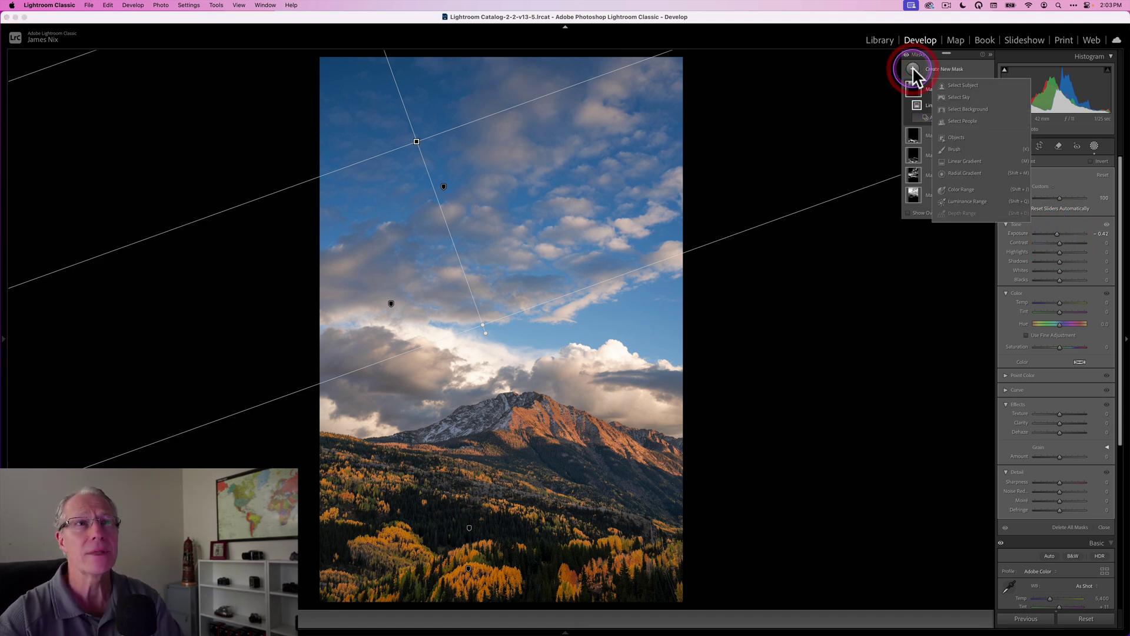
left_click(958, 160)
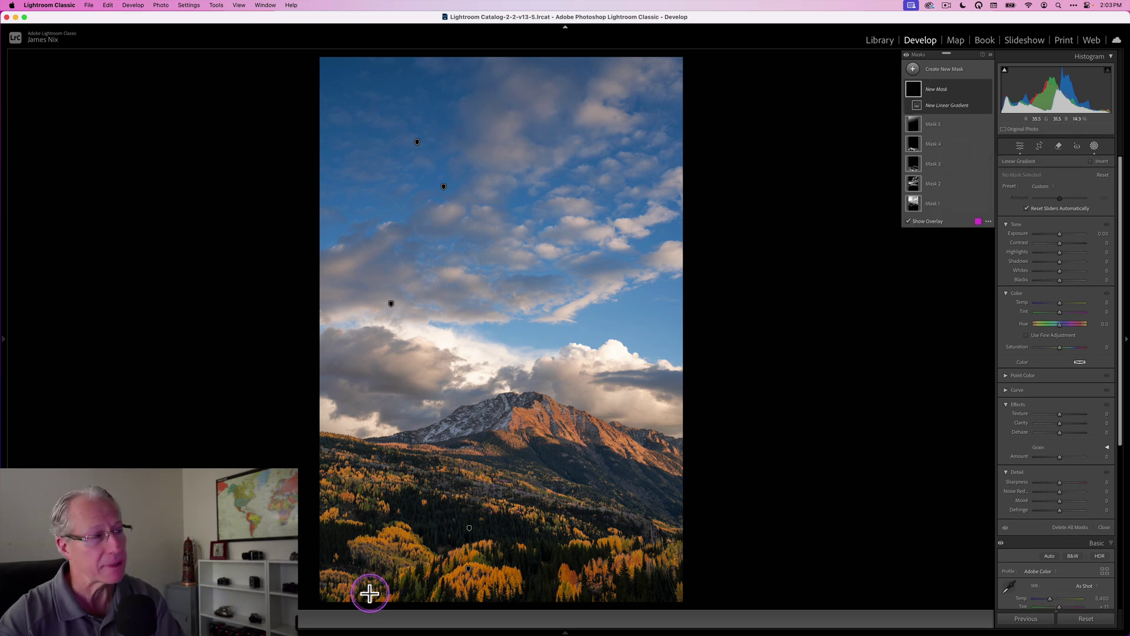
left_click_drag(375, 571, 400, 458)
left_click_drag(385, 525, 363, 605)
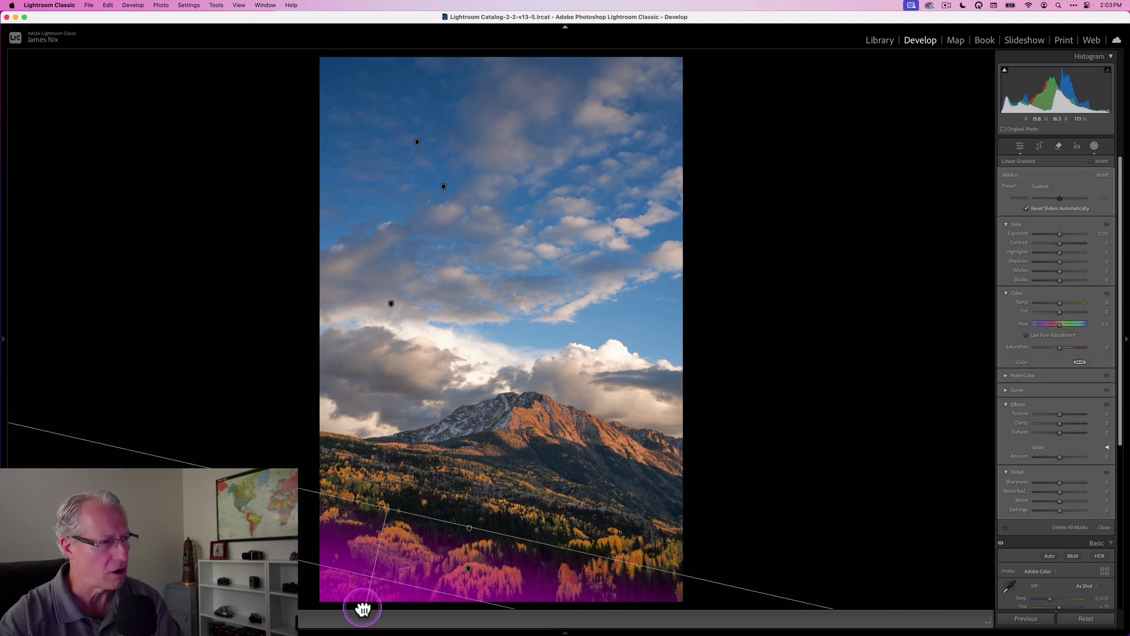
left_click_drag(375, 514, 436, 480)
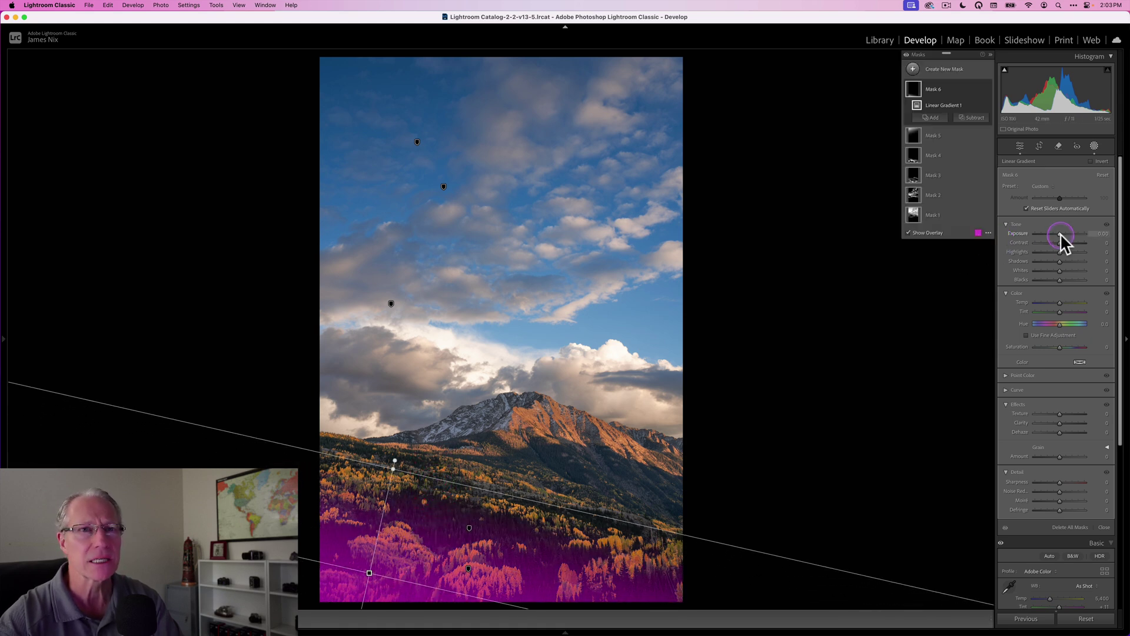
left_click_drag(1061, 233, 1058, 233)
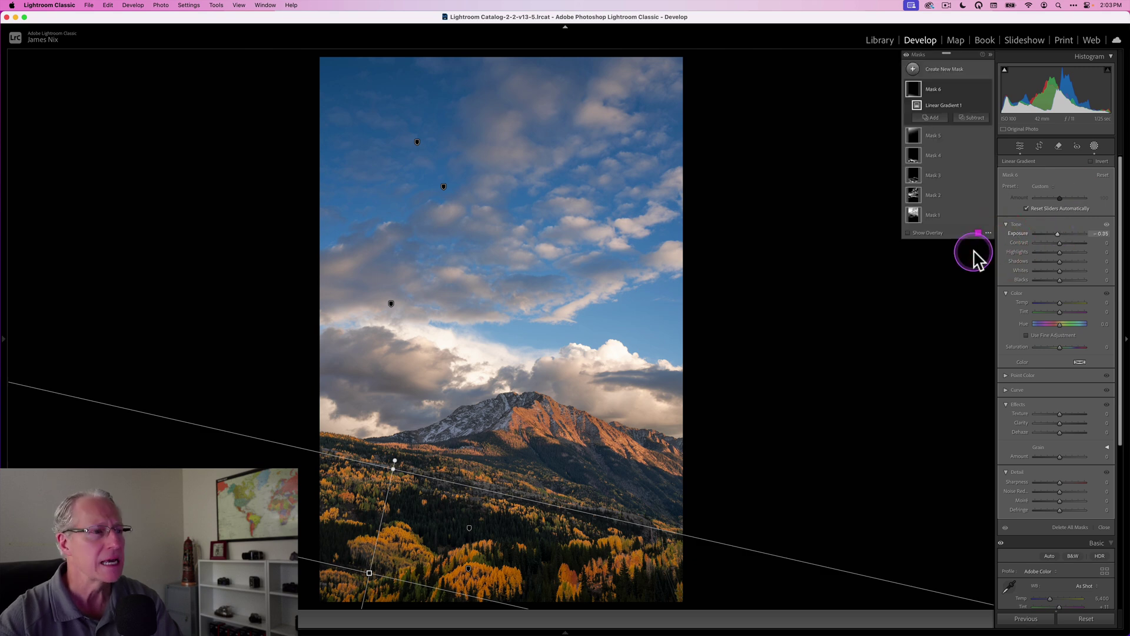
Step: Toggle the bottom gradient mask off and back on to compare its effect
mouse_move(987, 87)
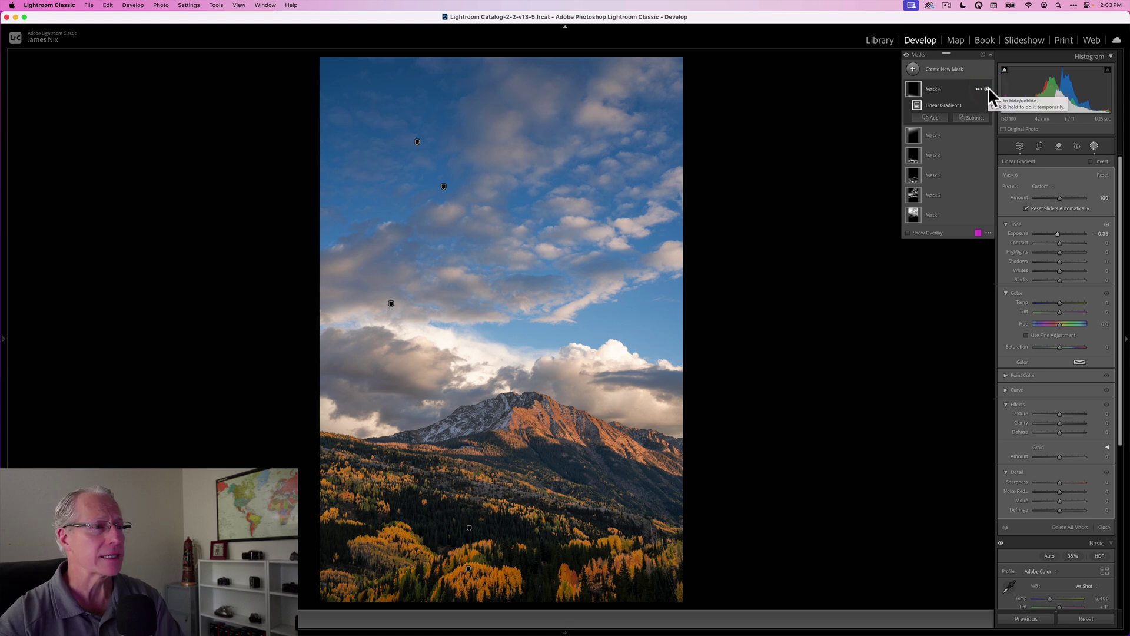
left_click(988, 89)
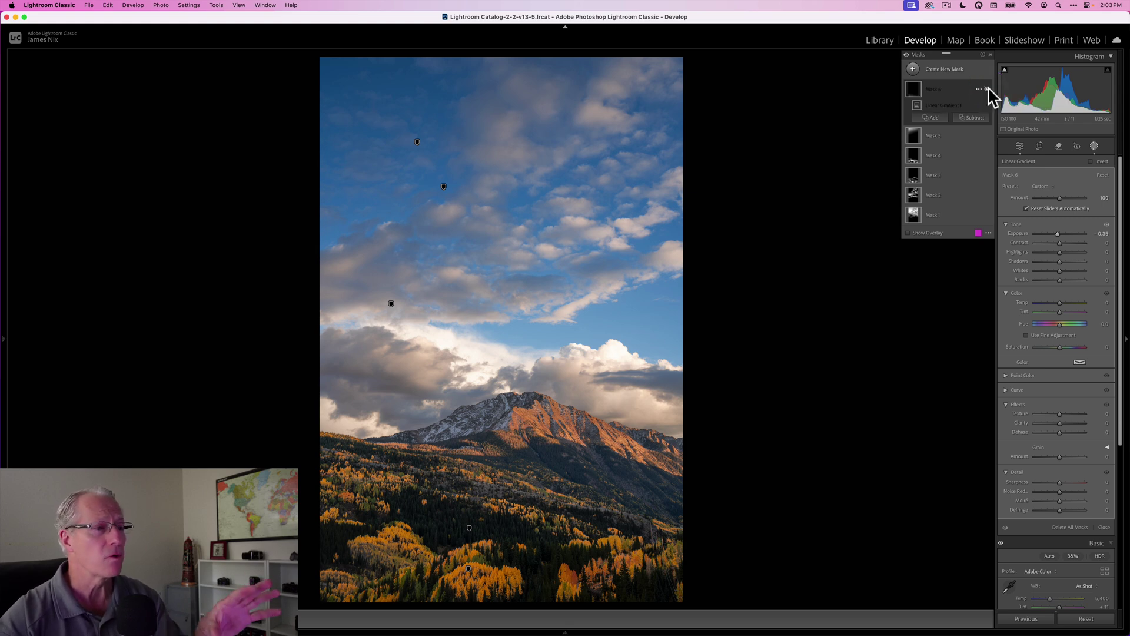
left_click(988, 89)
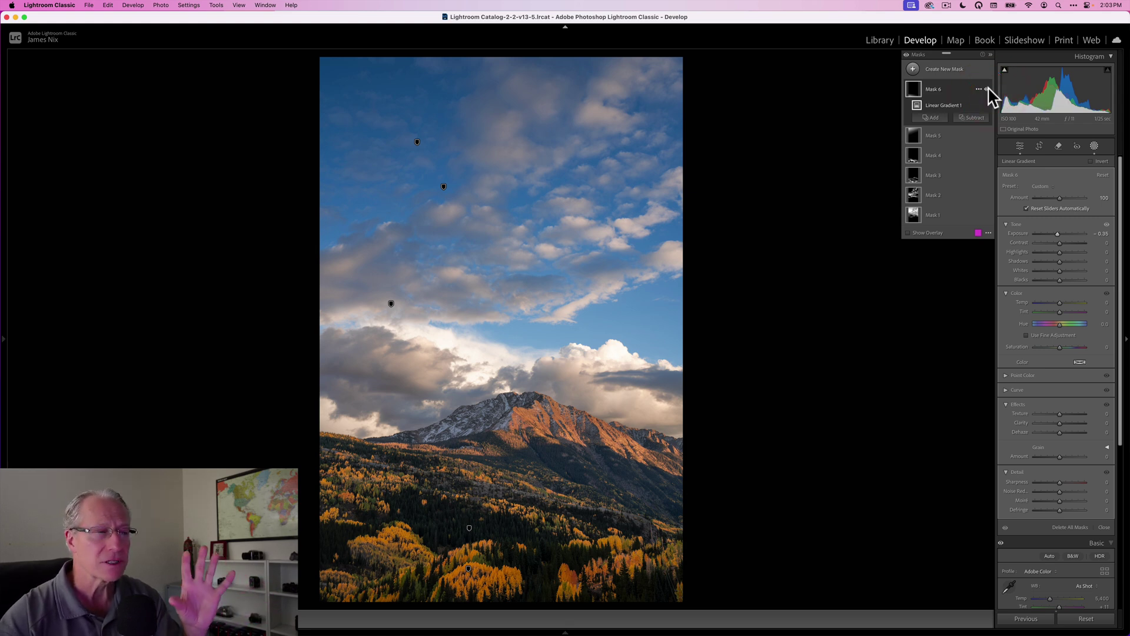
Step: Set Calibration primary saturations to Blue +12, Green +11, Red +15 and push Red Hue toward yellow
left_click(1094, 146)
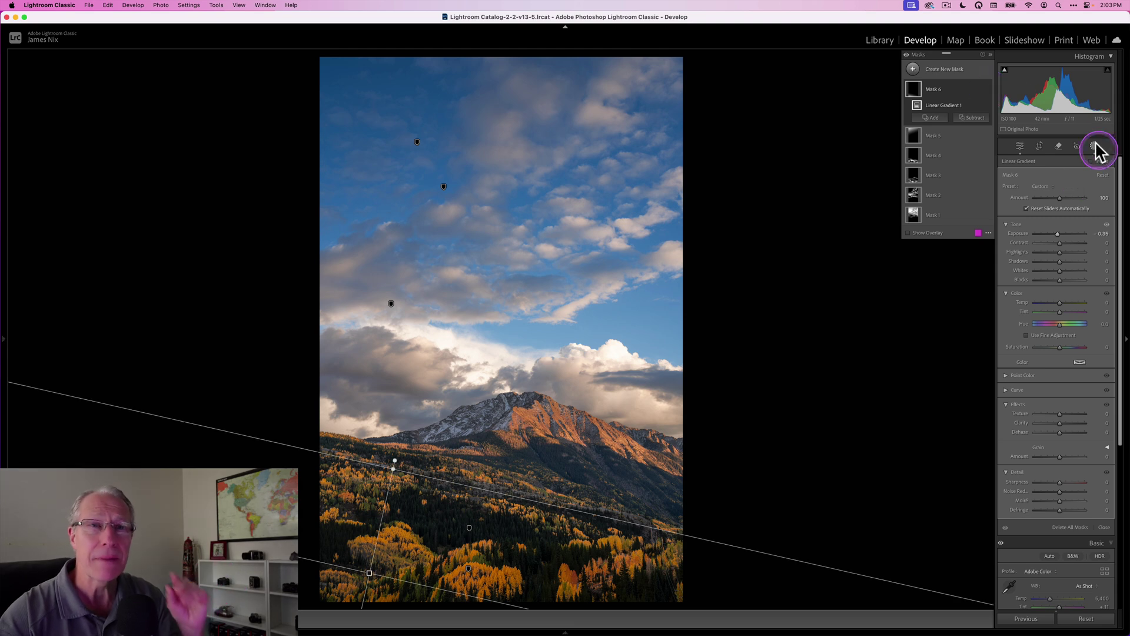
left_click(919, 252)
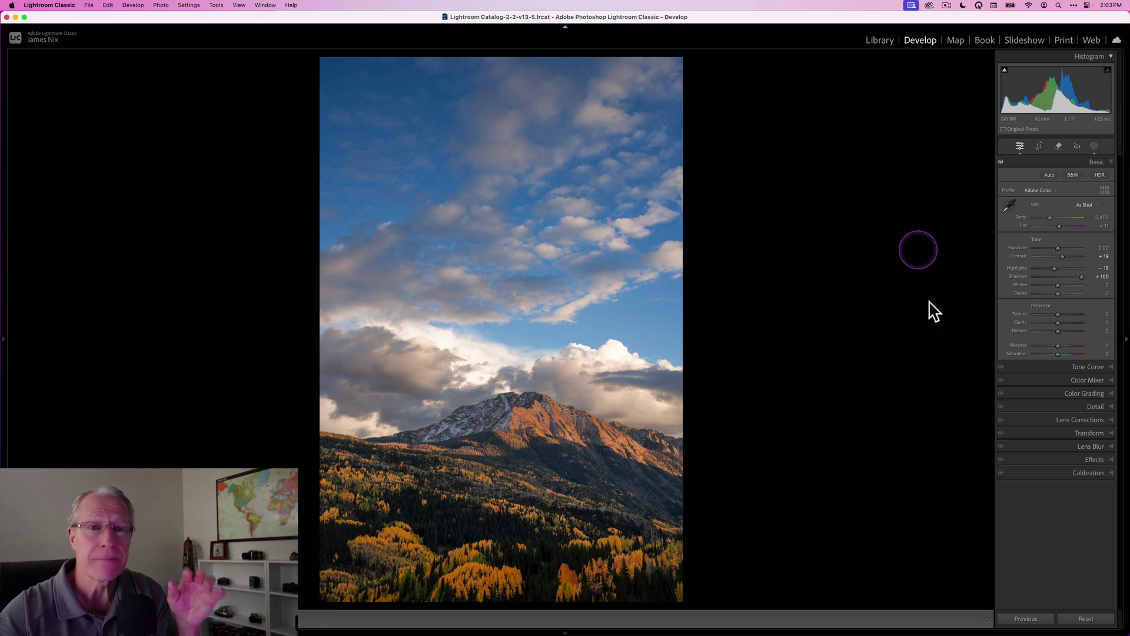
left_click(1043, 472)
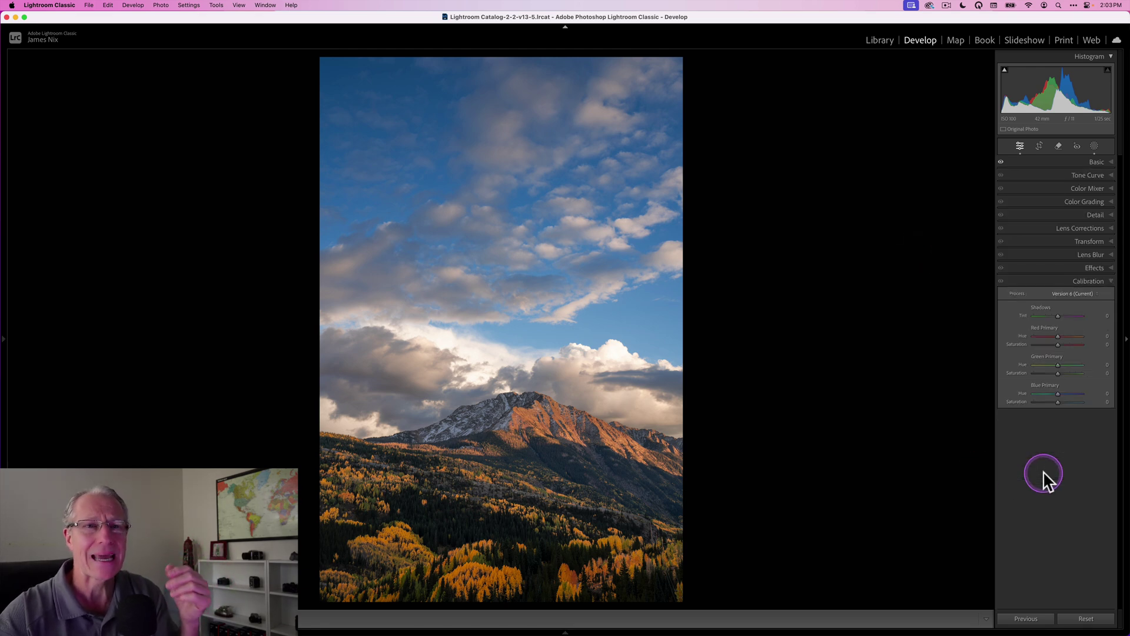
left_click(1058, 402)
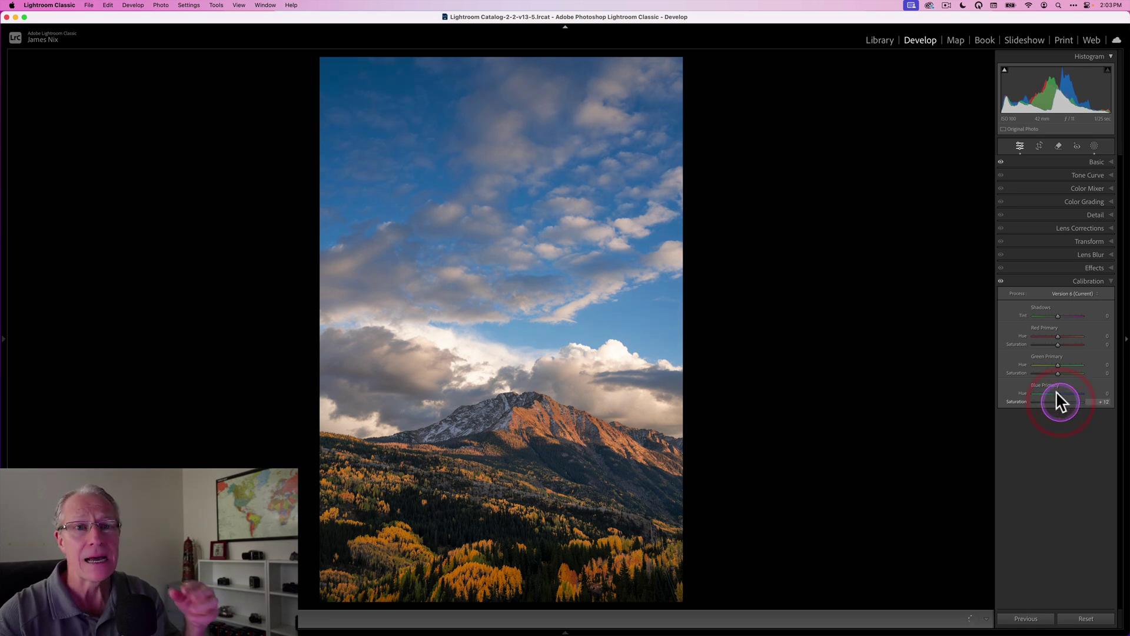
left_click(1058, 372)
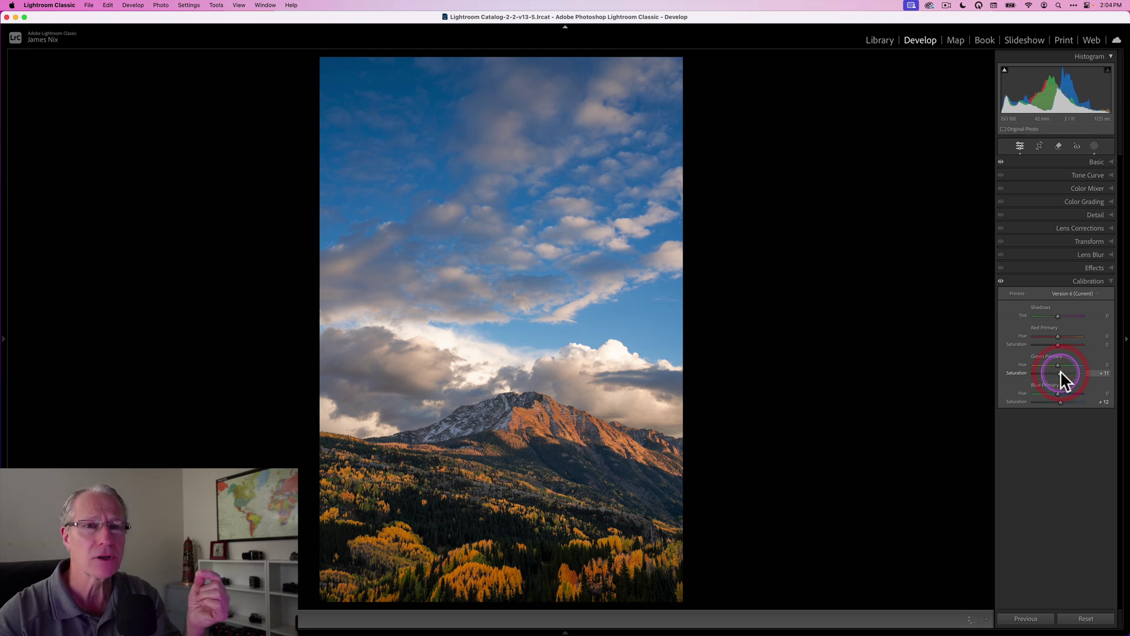
left_click(1058, 344)
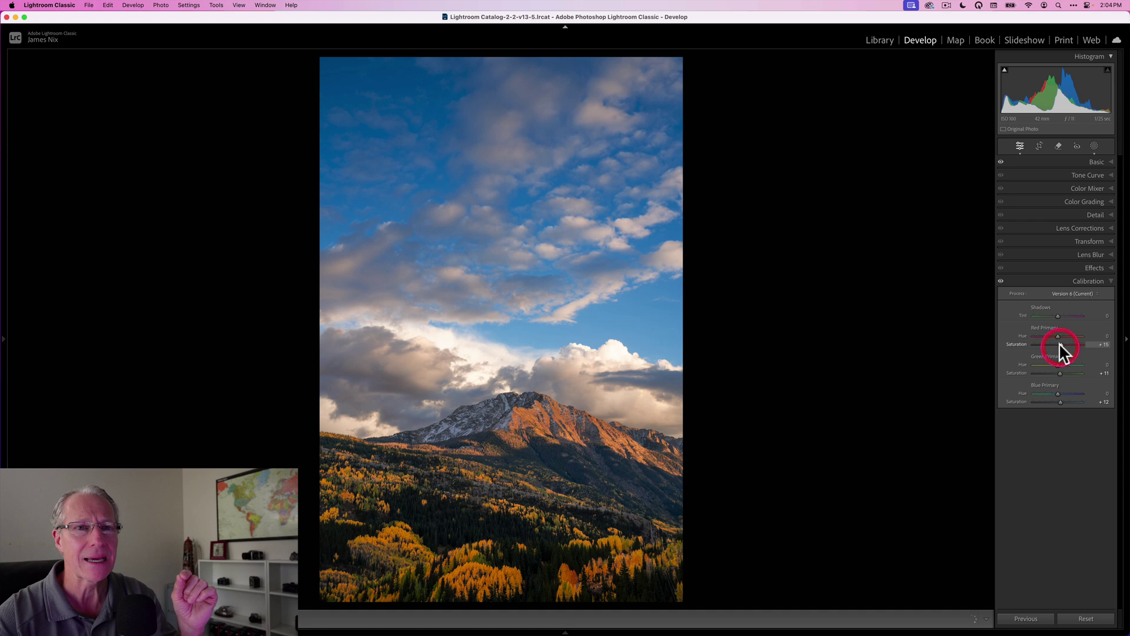
left_click(1058, 336)
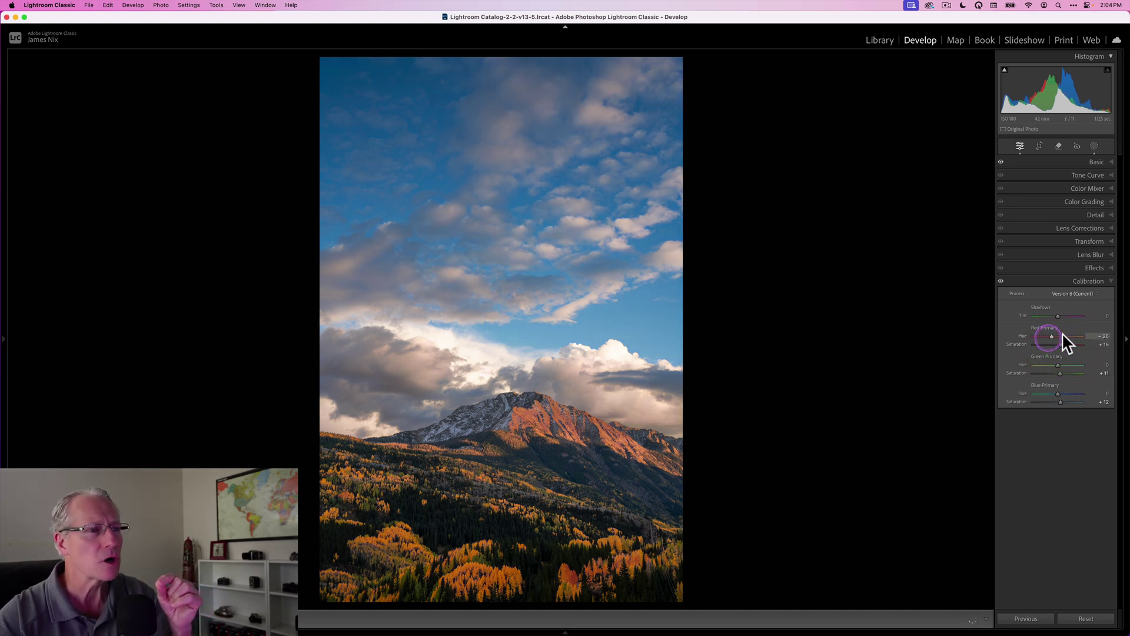
left_click(1084, 333)
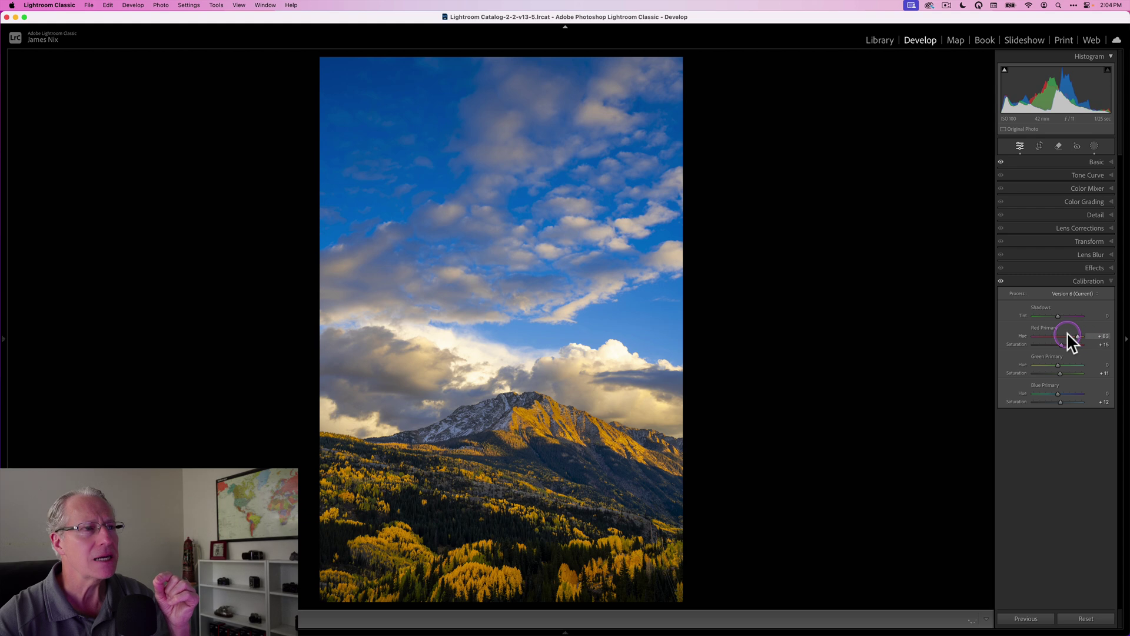
Step: Set Red Primary Hue to −41, then test and reset the Green and Blue Primary Hue sliders
left_click_drag(1068, 334, 1063, 364)
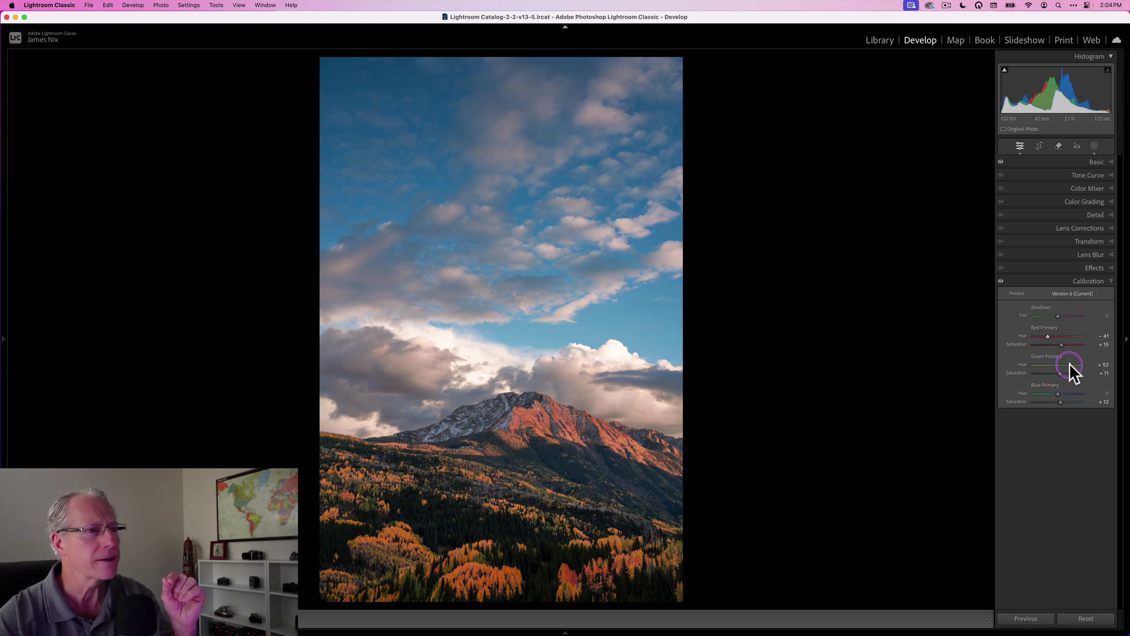
left_click_drag(1069, 364, 1033, 364)
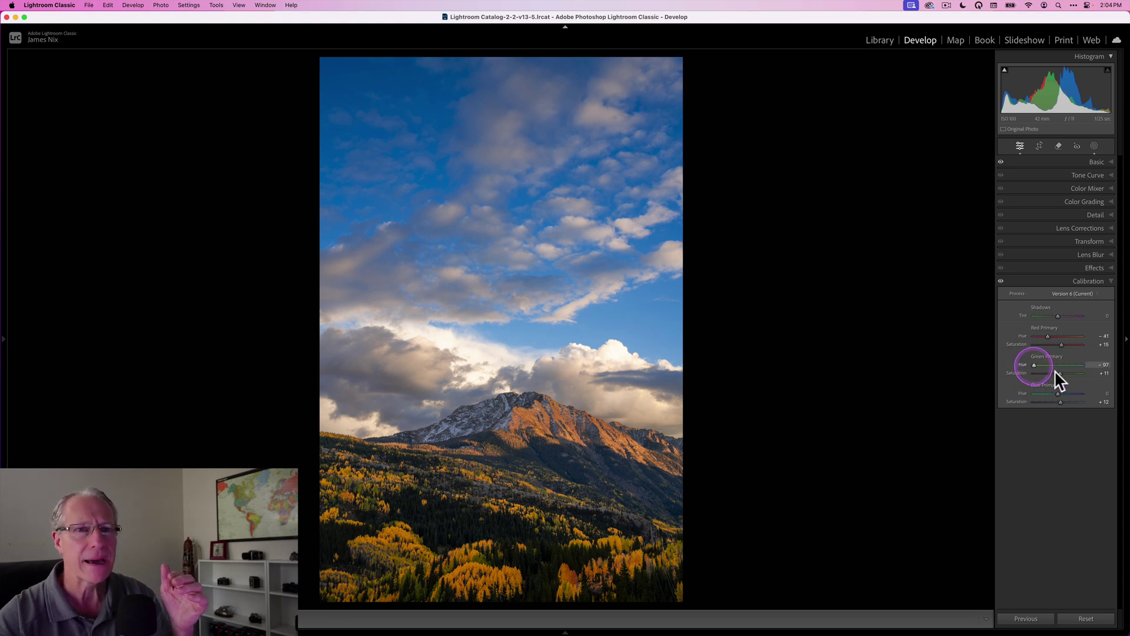
double_click(1058, 372)
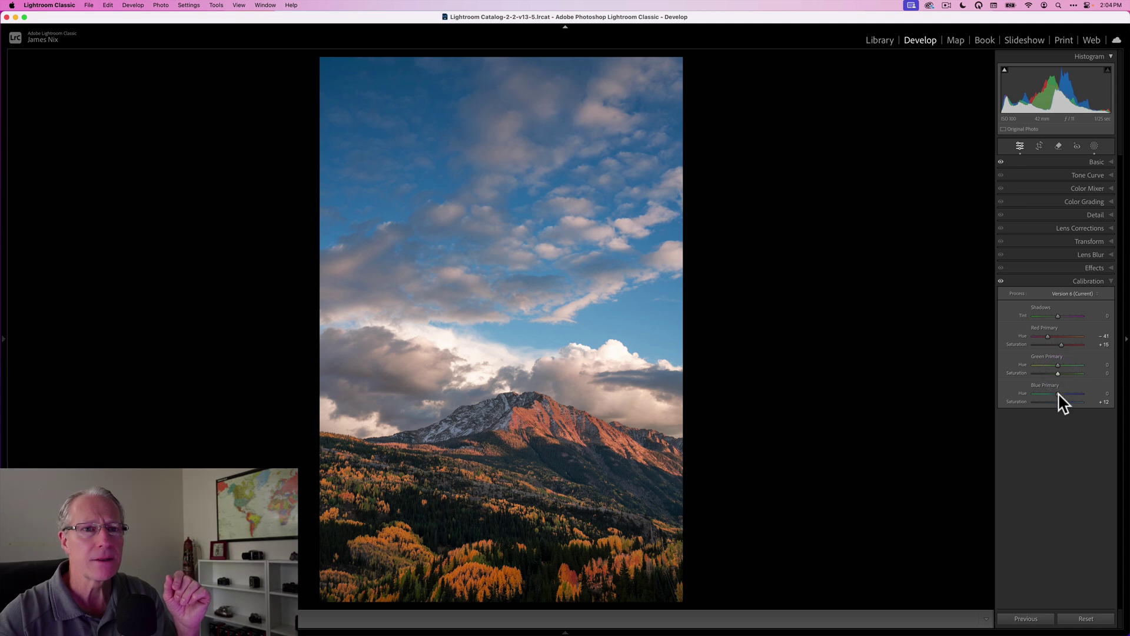
left_click(1058, 392)
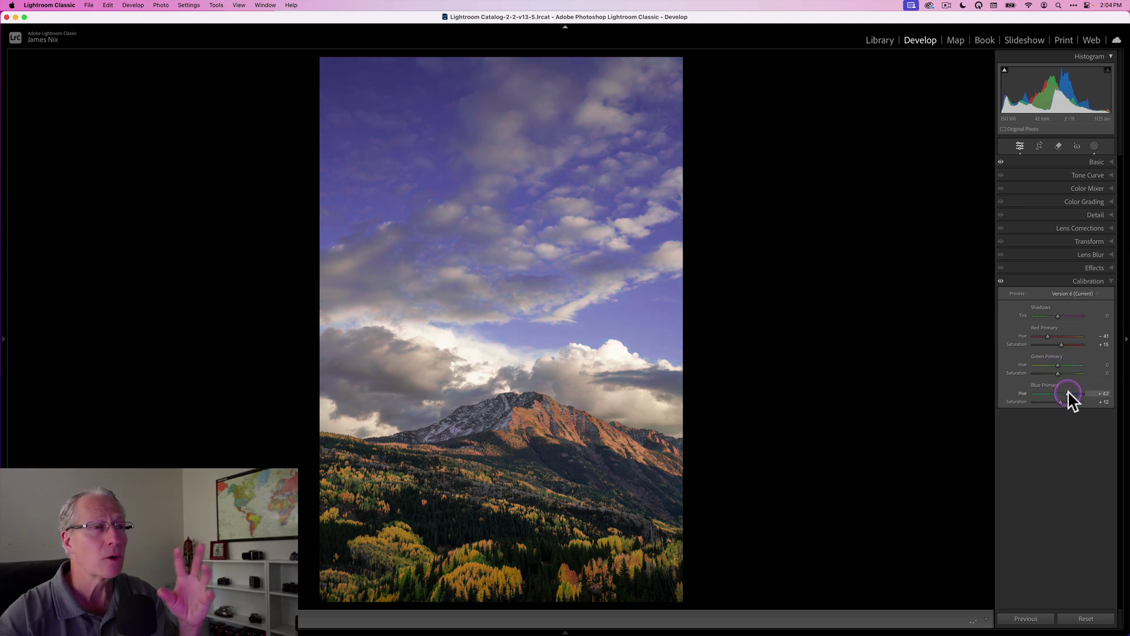
left_click_drag(1063, 392, 1034, 393)
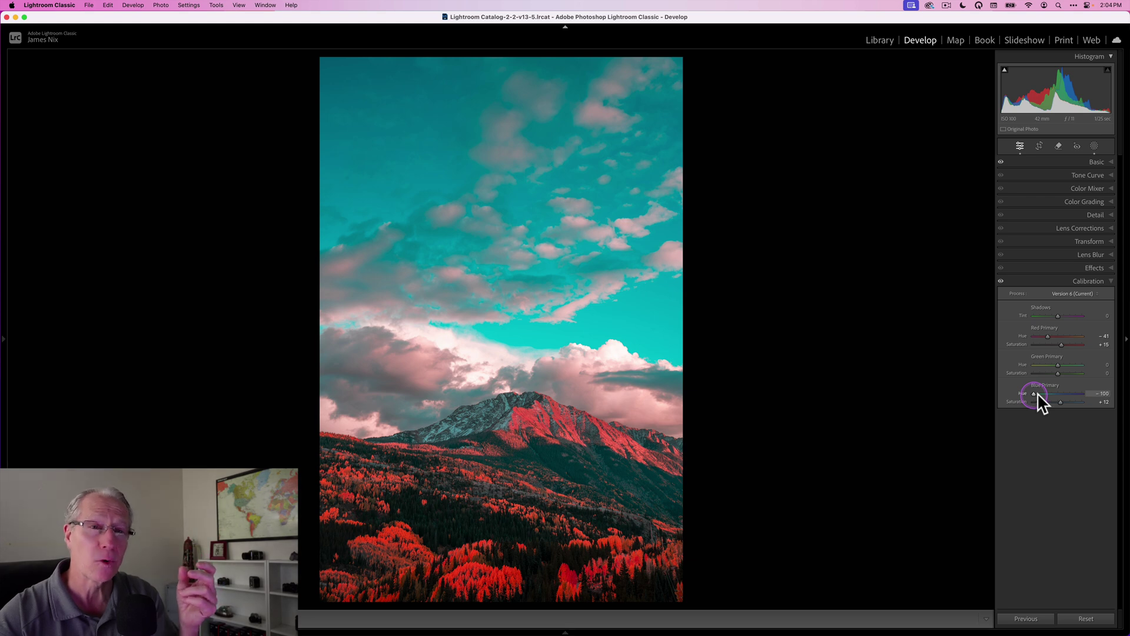
left_click_drag(1043, 394, 1046, 394)
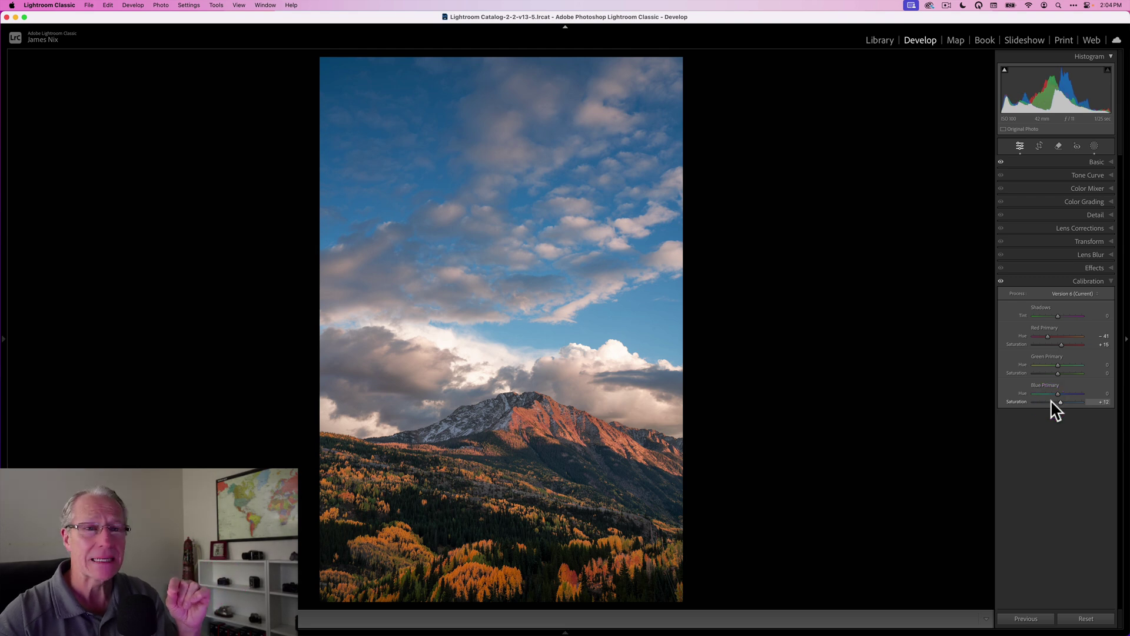
Step: Toggle the Calibration adjustments off and on to compare, then collapse the panel
left_click(1058, 401)
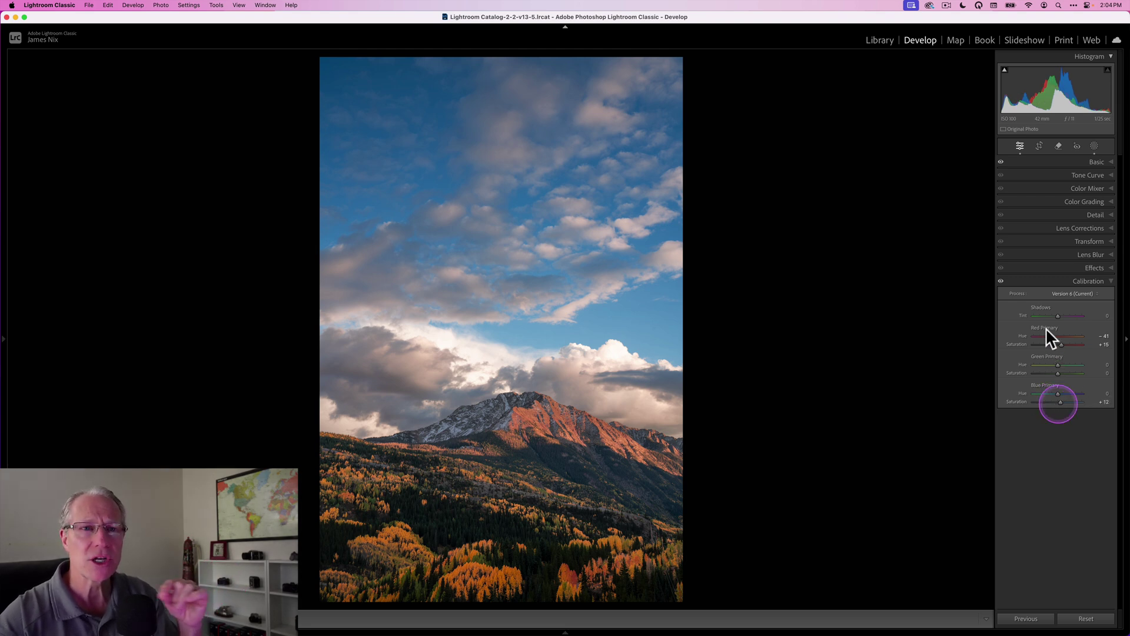
left_click(1039, 331)
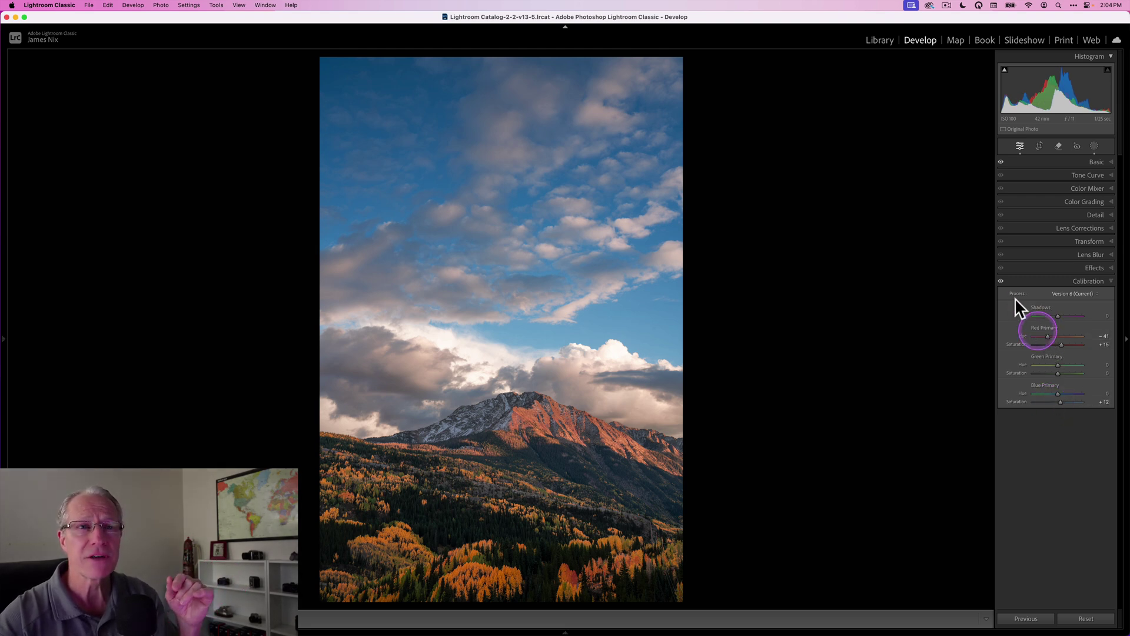
left_click(1000, 281)
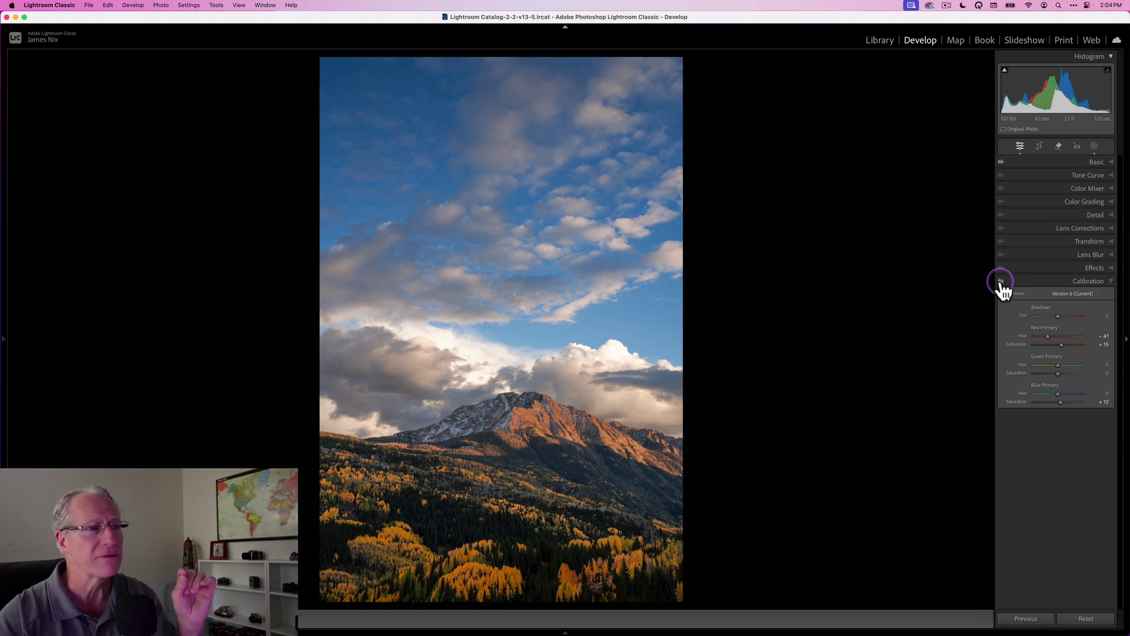
left_click(1001, 282)
left_click(1001, 285)
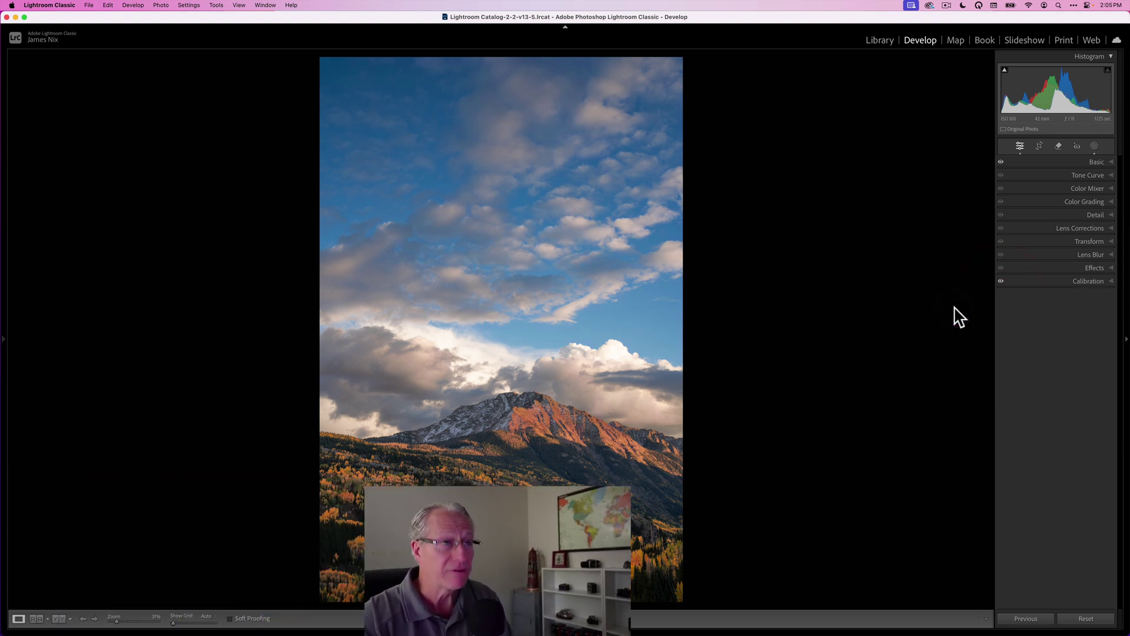
key("y")
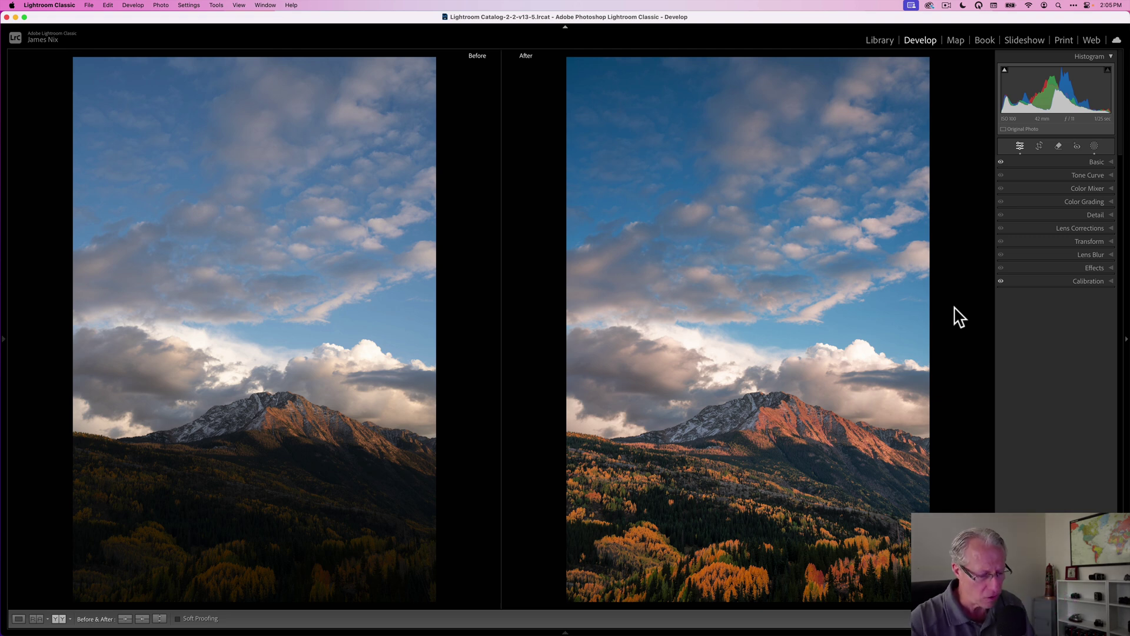
key("y")
left_click_drag(946, 310, 898, 318)
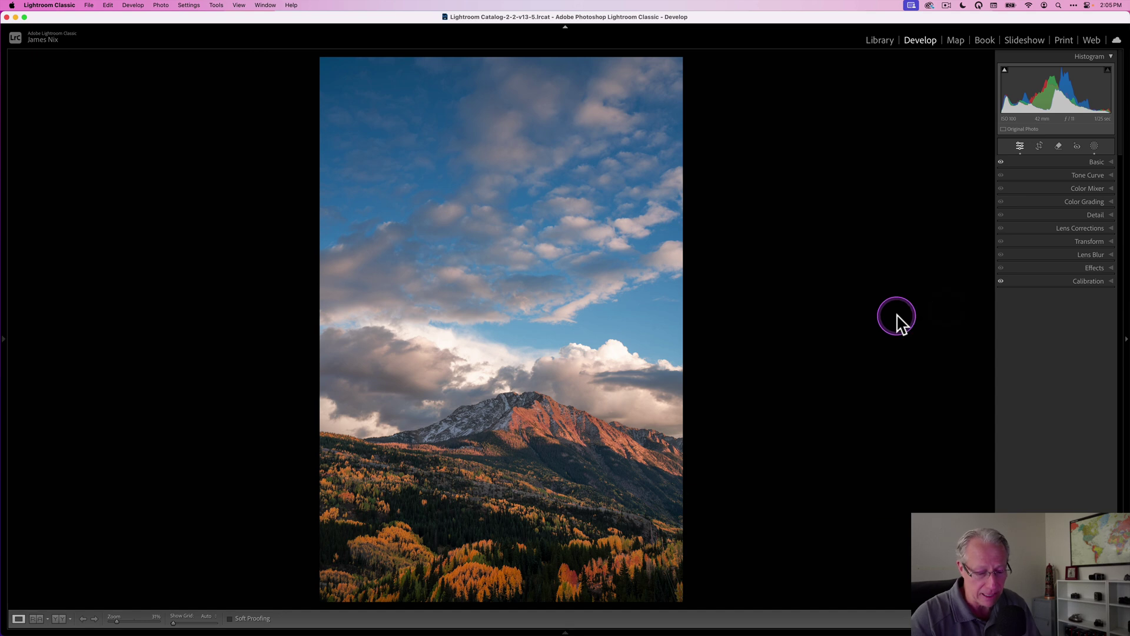
key("backslash")
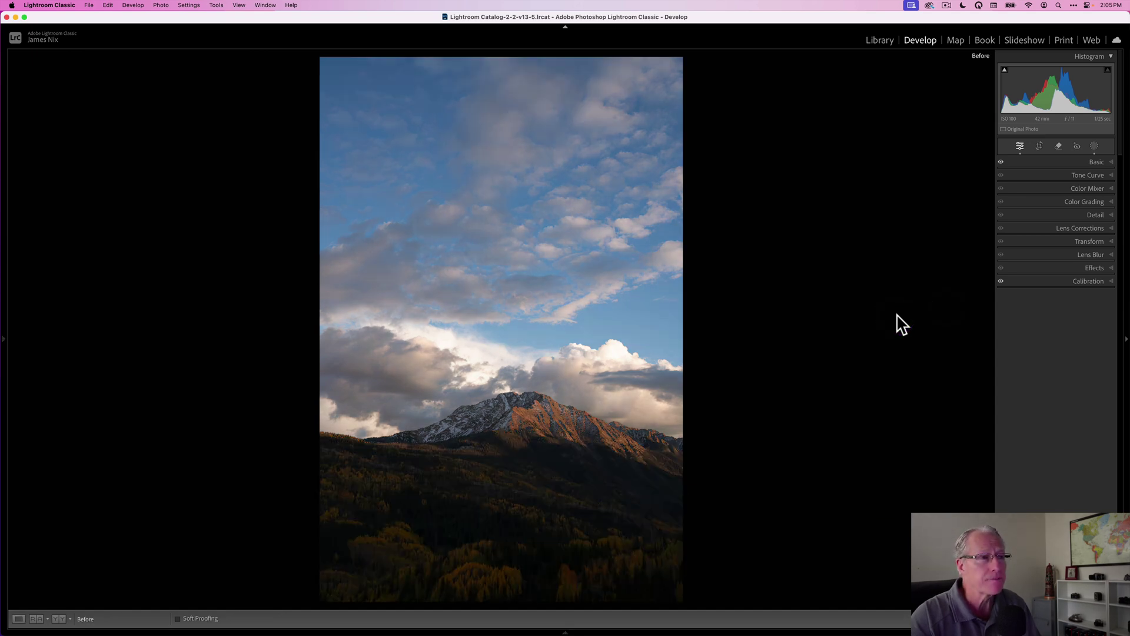
key("backslash")
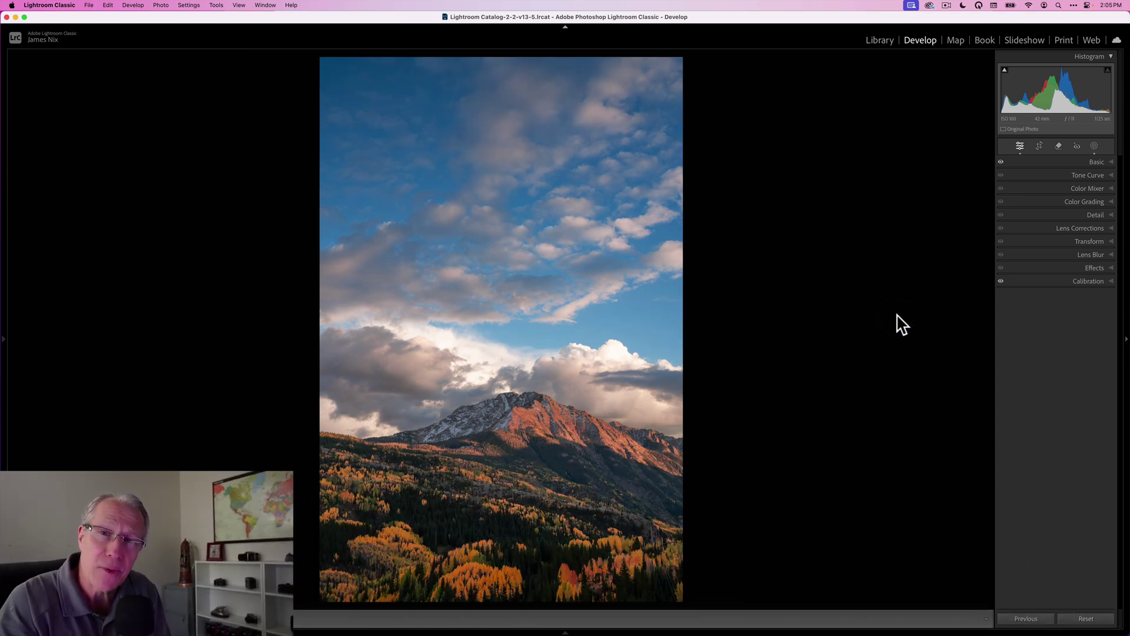